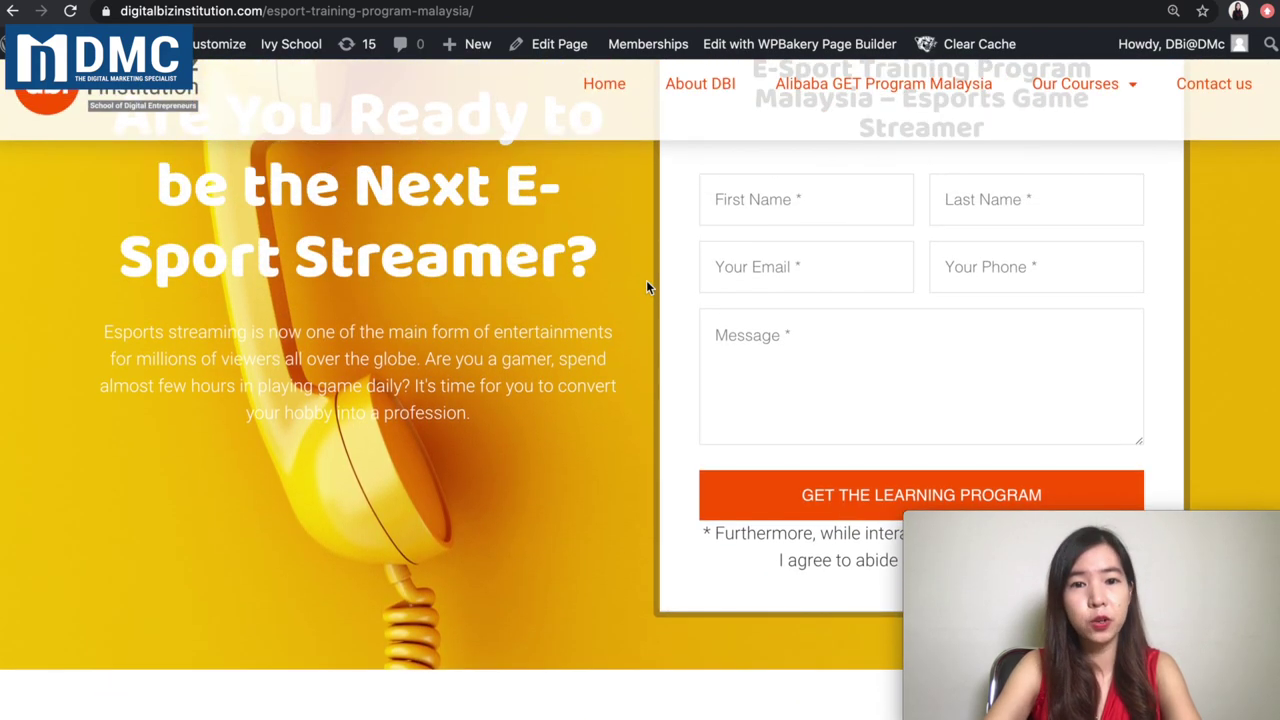
Review the E-Sport Training Program Malaysia page from its enquiry form back up to the main title
scroll(646, 285, "up", 15)
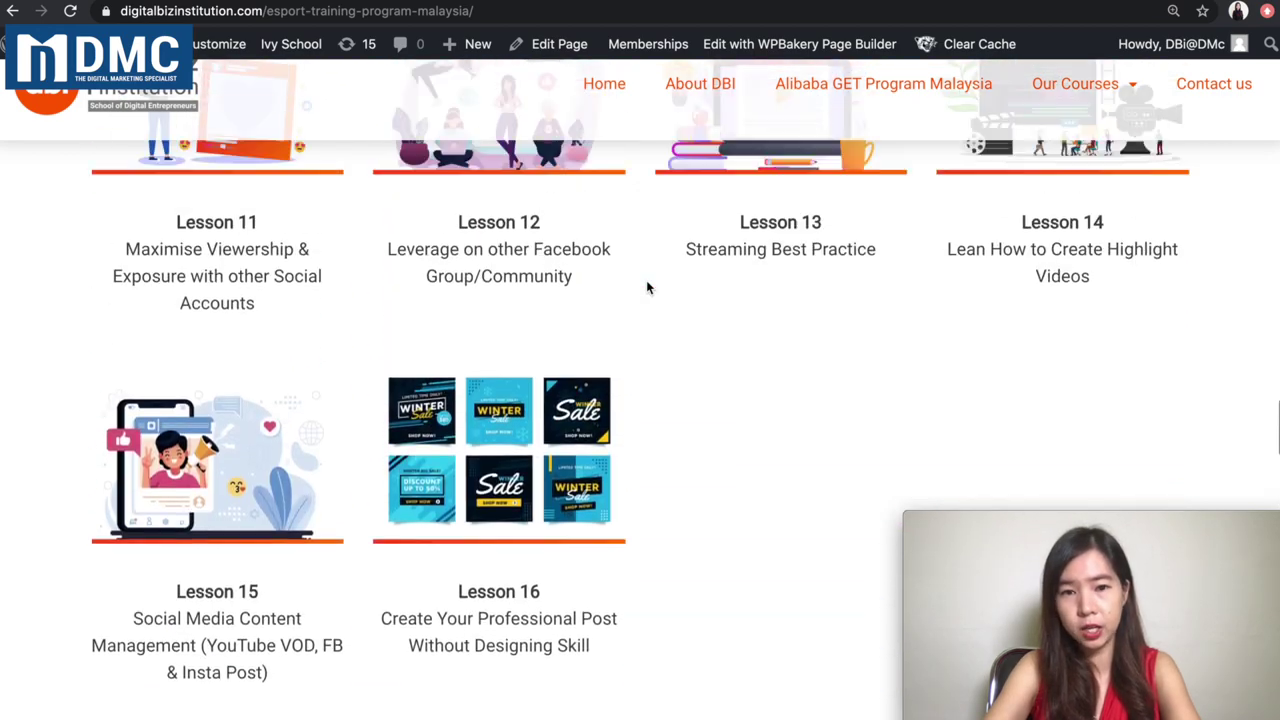
scroll(648, 288, "up", 15)
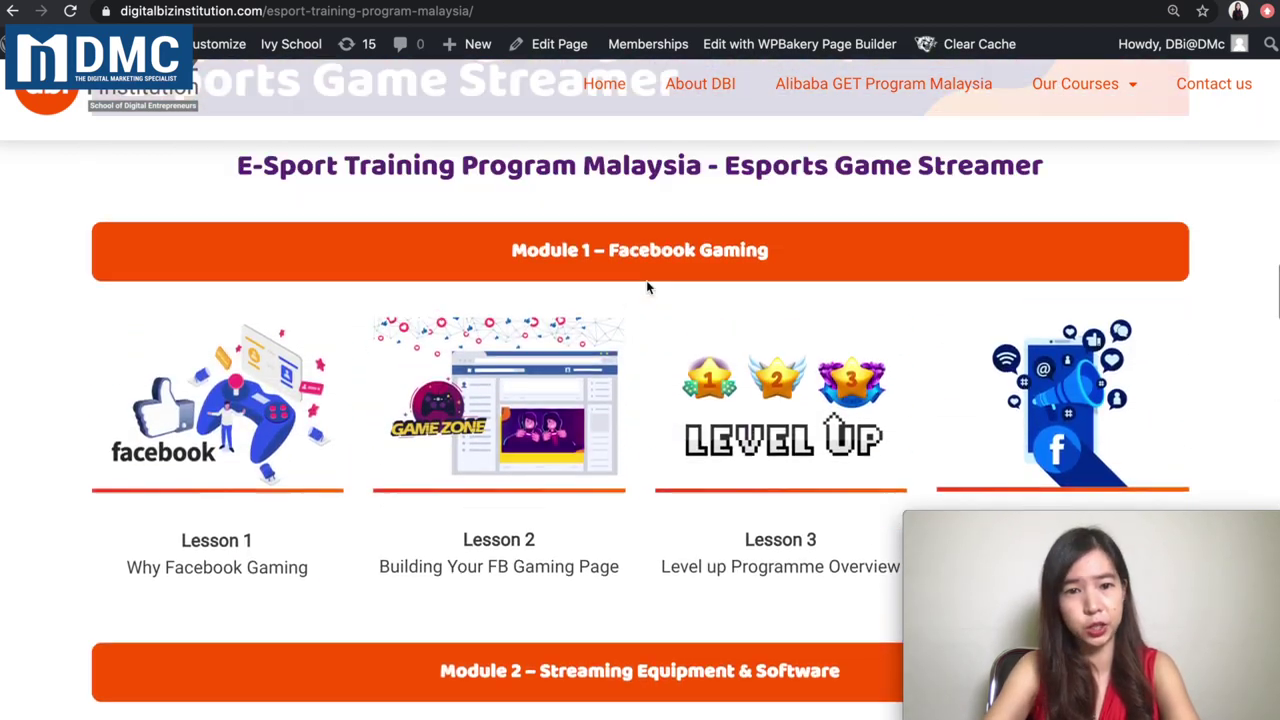
scroll(646, 288, "up", 15)
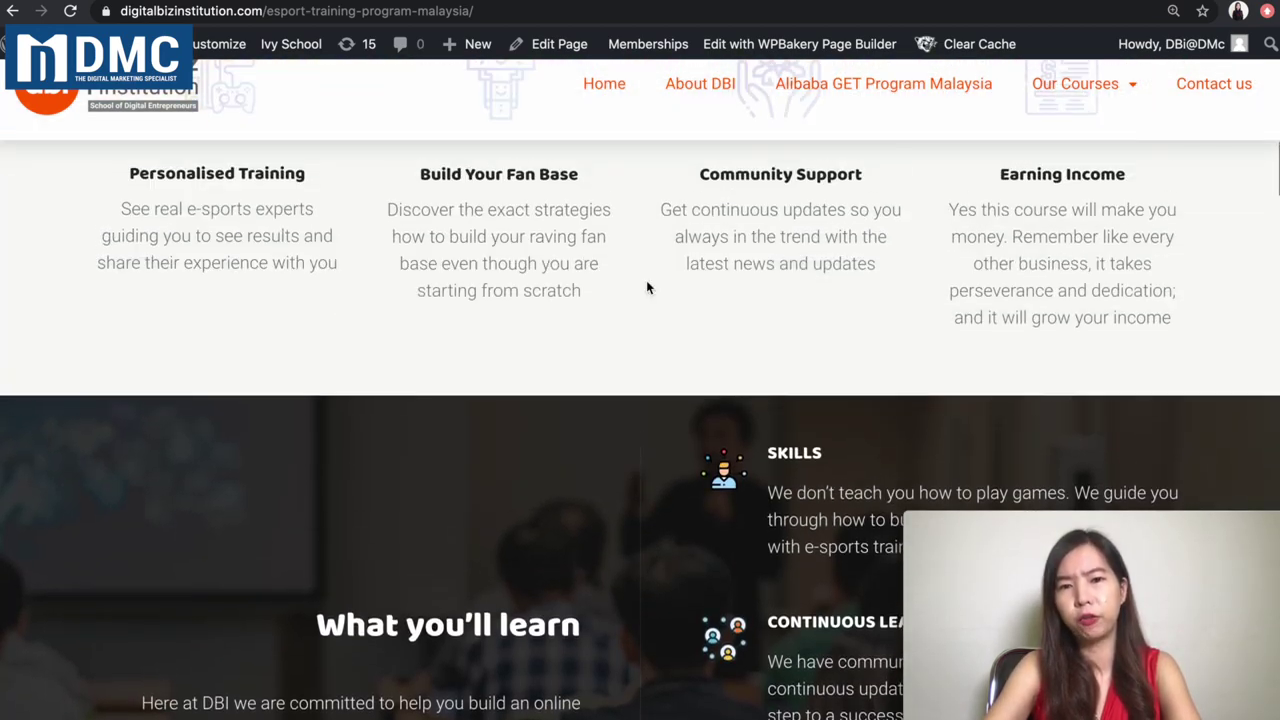
scroll(646, 288, "up", 3)
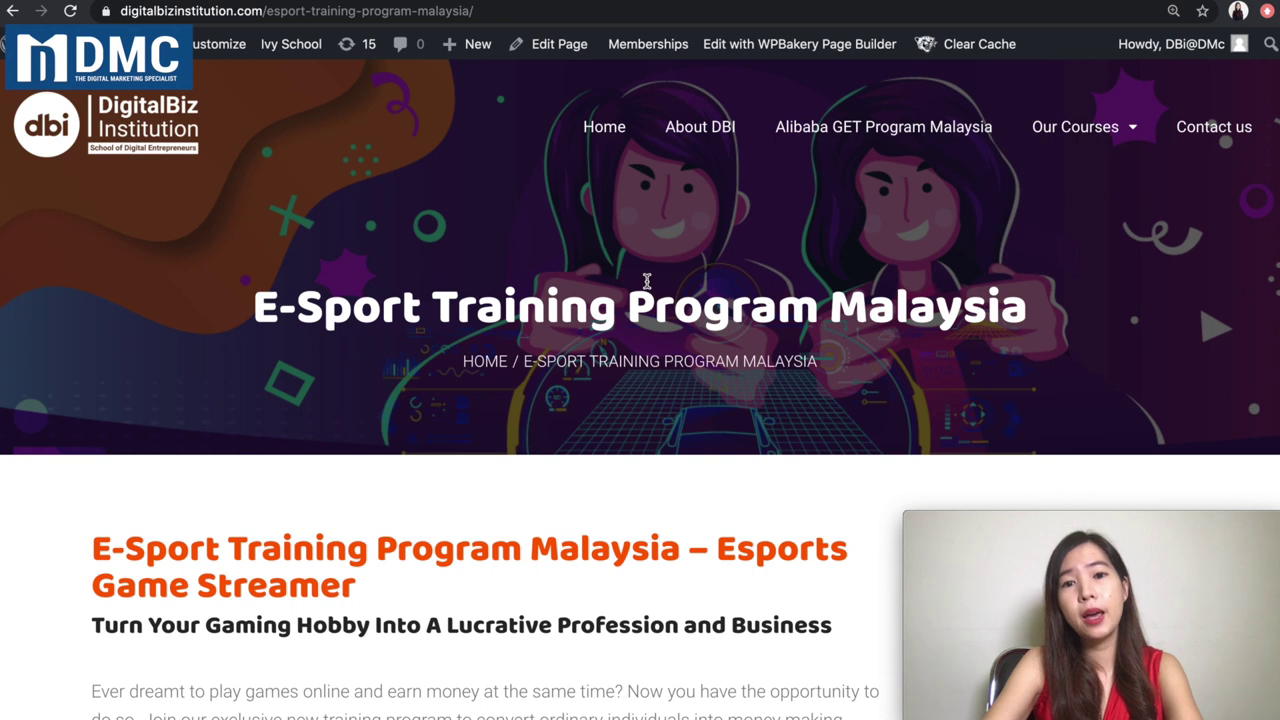
left_click_drag(298, 310, 925, 305)
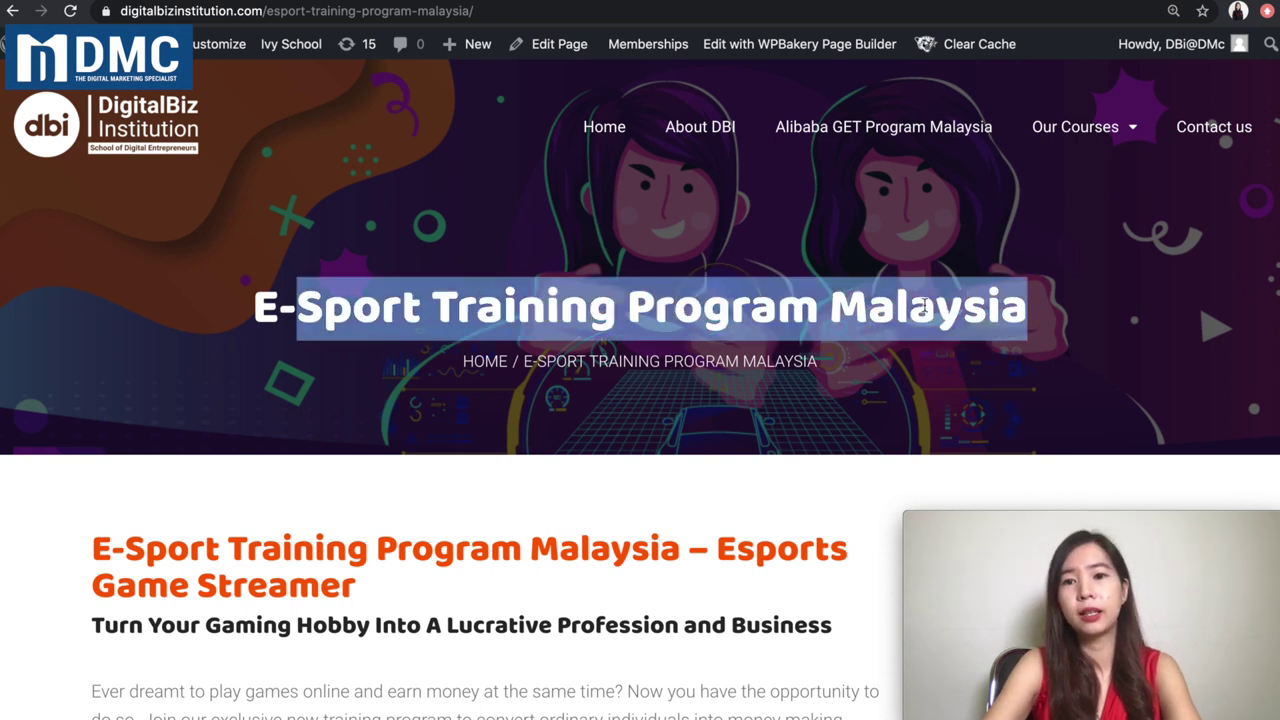
left_click(925, 305)
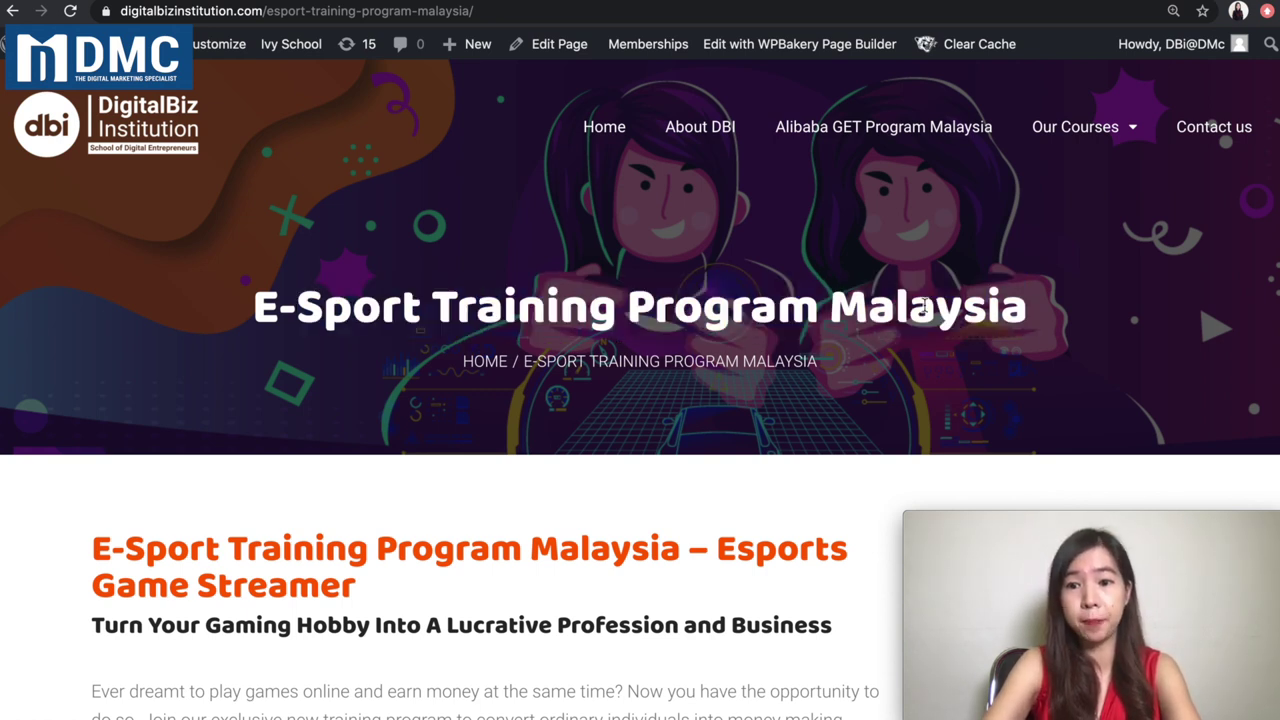
Open the Social Media Influencer Certification Malaysia course page and examine its layout and lesson sections
mouse_move(1095, 122)
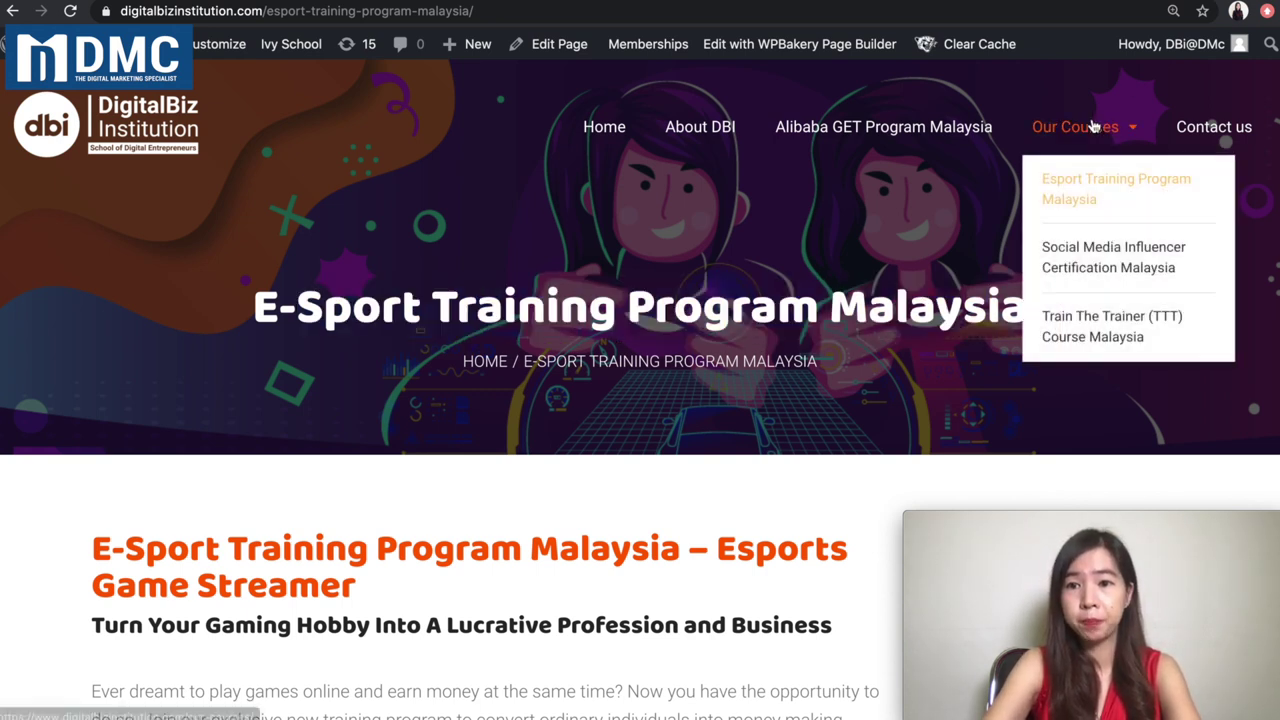
left_click(1081, 275)
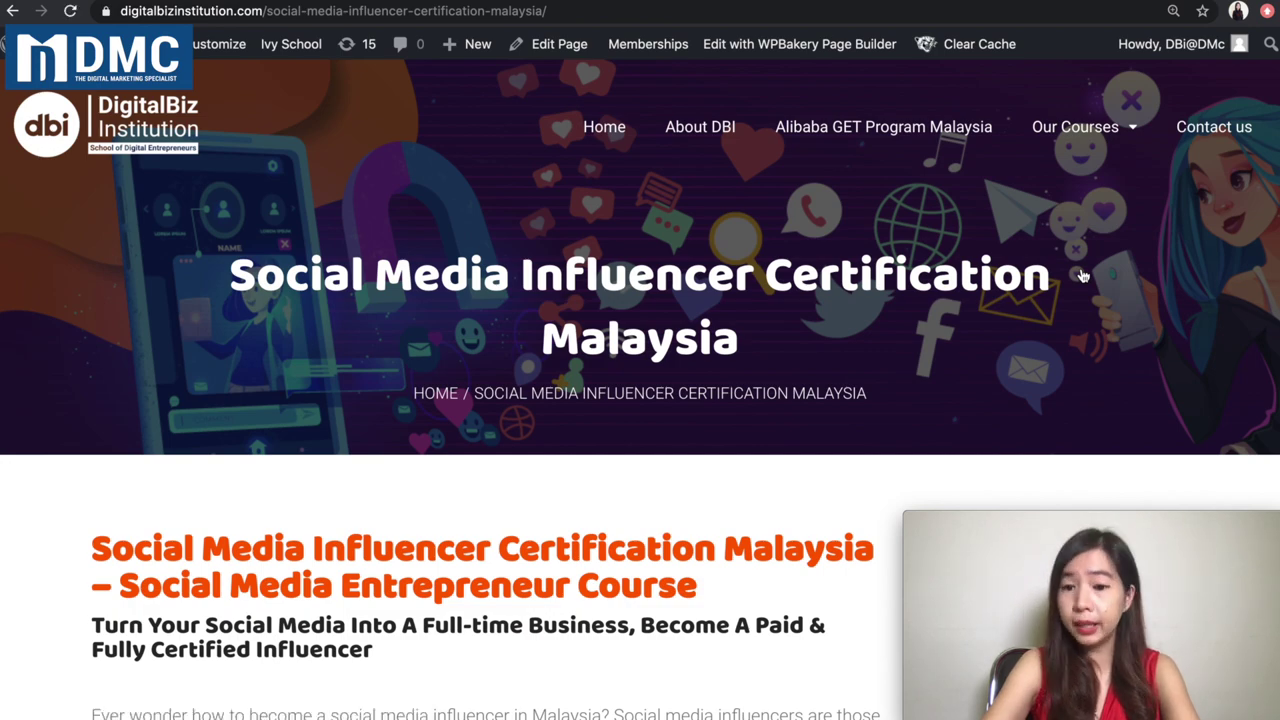
scroll(749, 562, "down", 5)
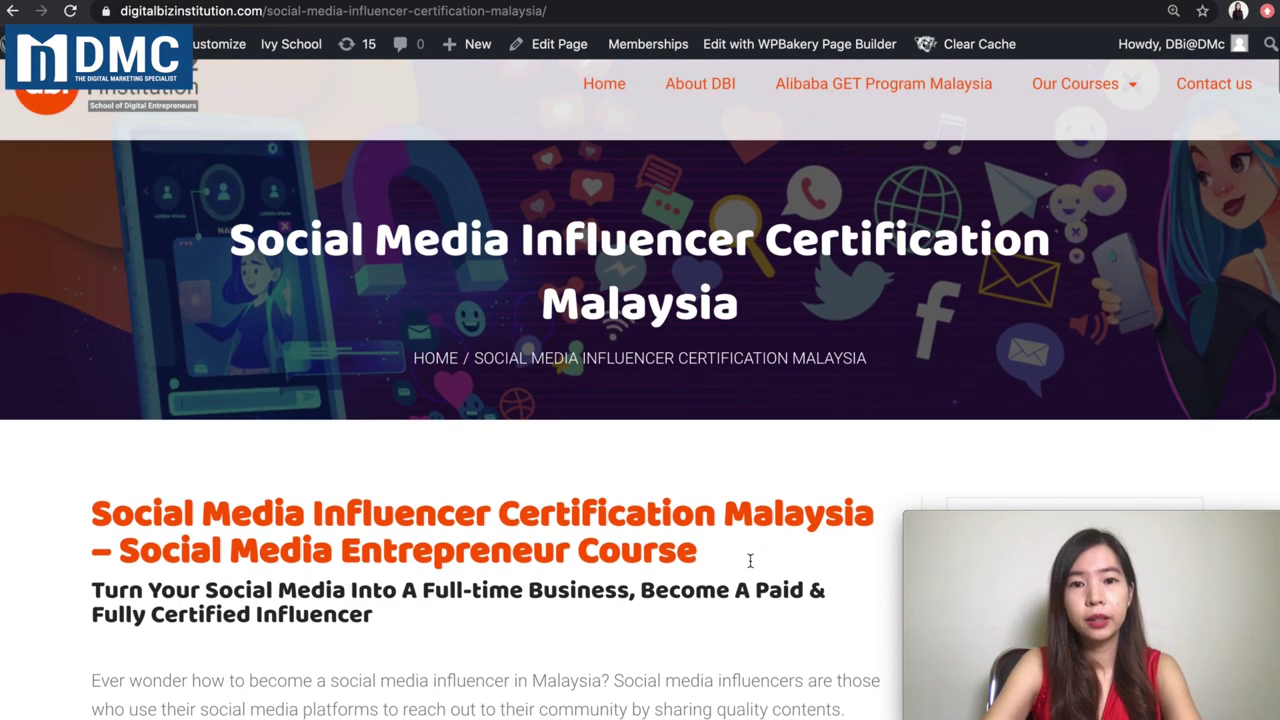
scroll(751, 567, "down", 6)
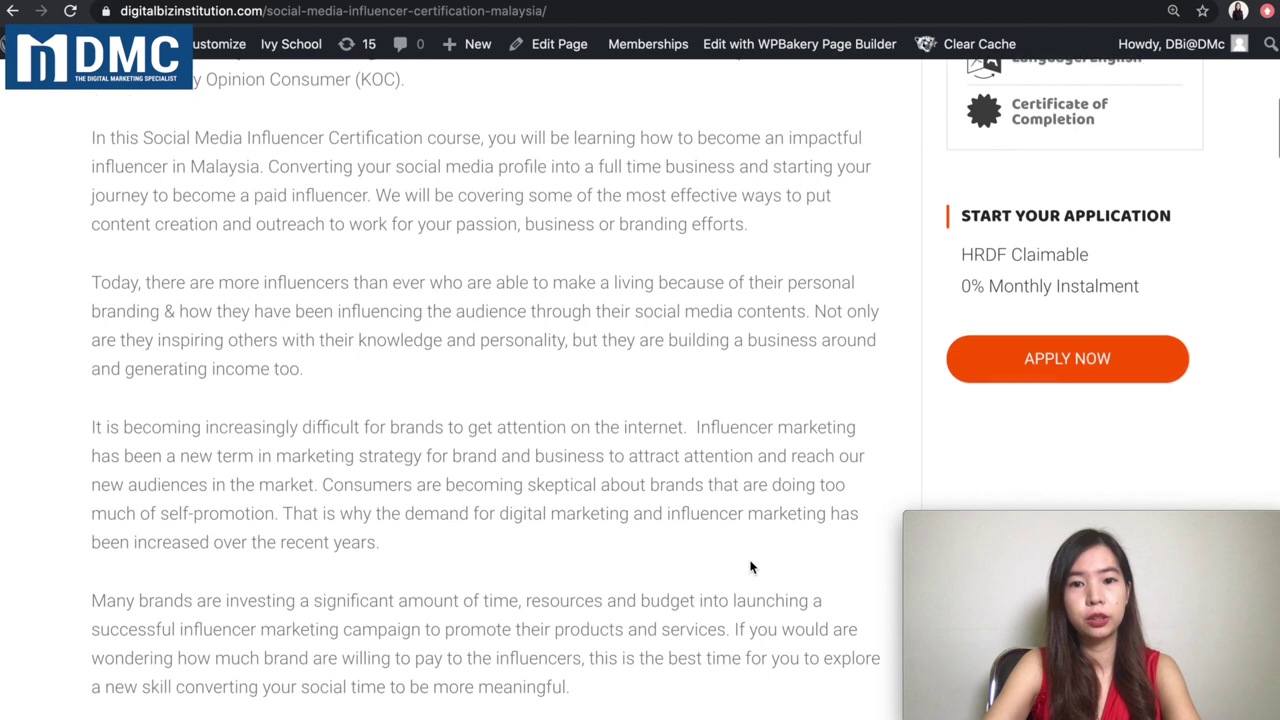
scroll(751, 567, "down", 2)
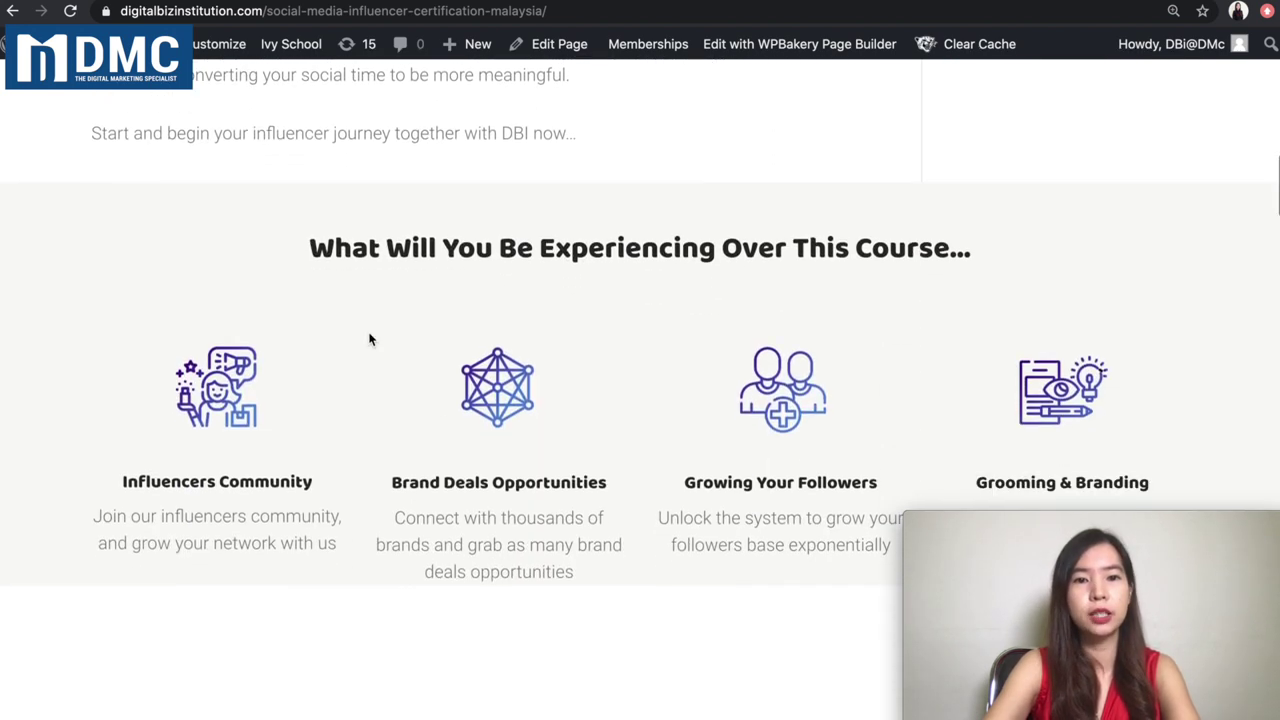
scroll(604, 525, "down", 9)
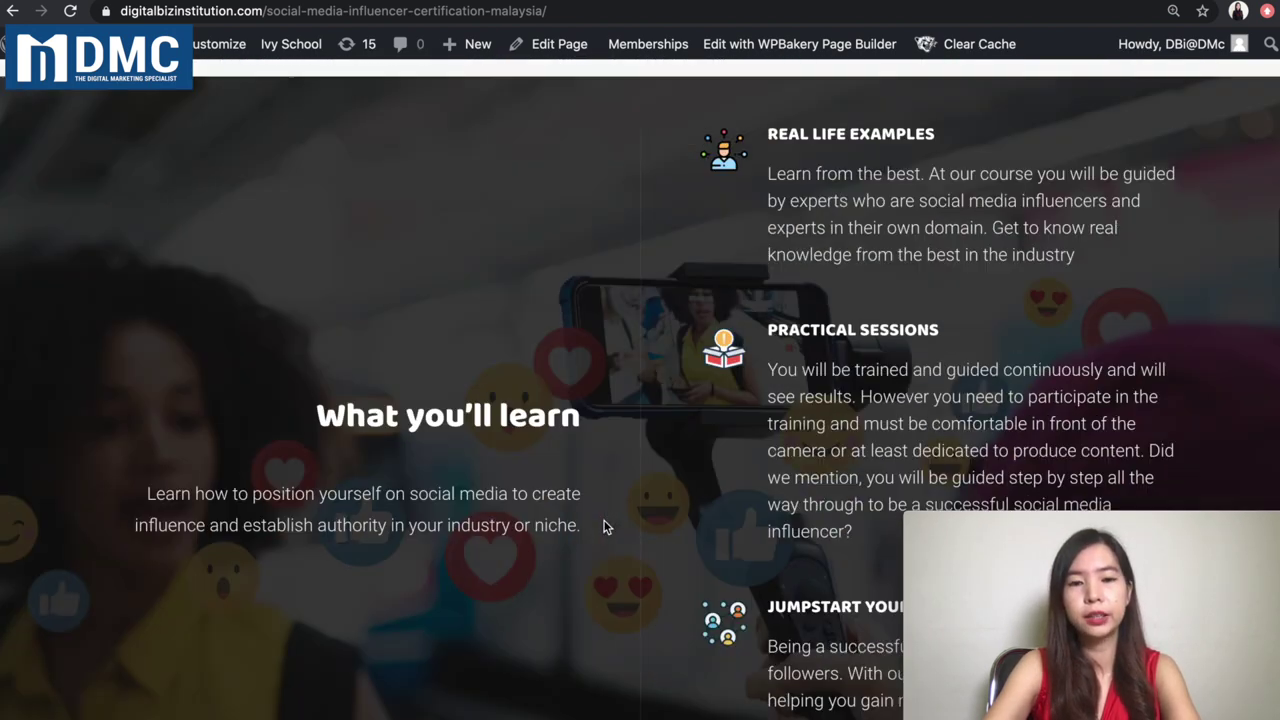
scroll(604, 525, "down", 7)
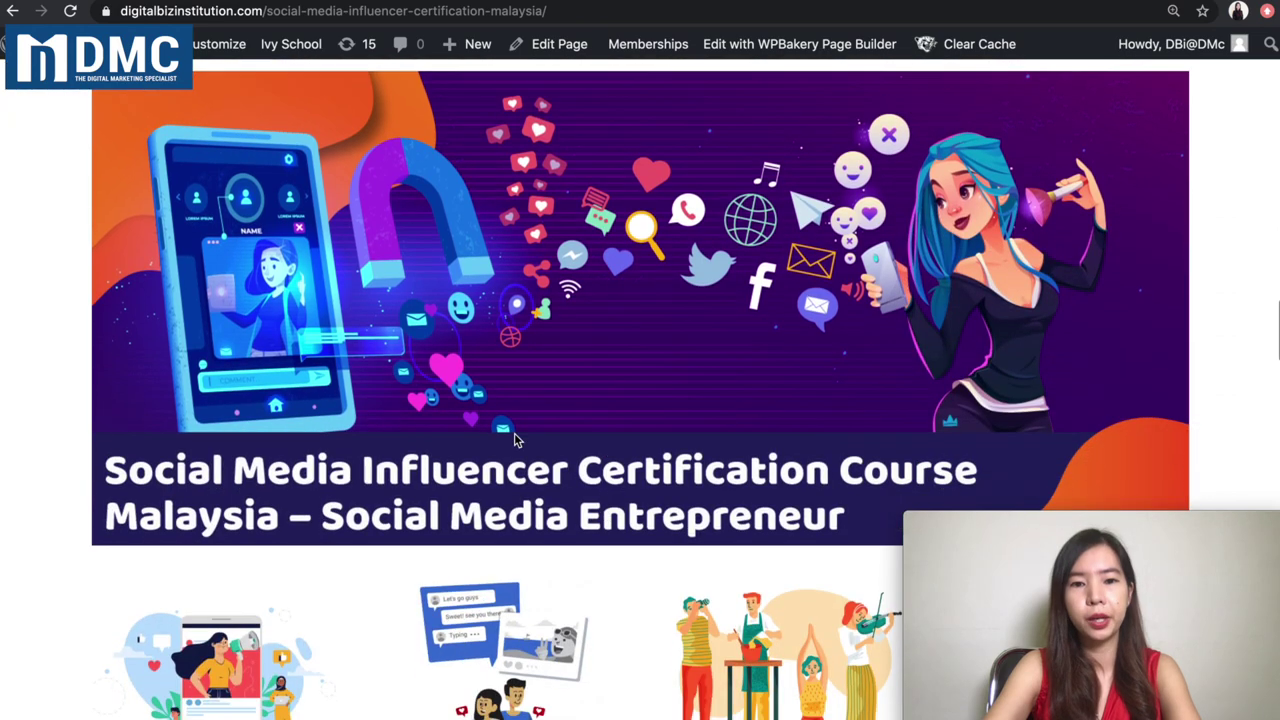
scroll(661, 570, "down", 10)
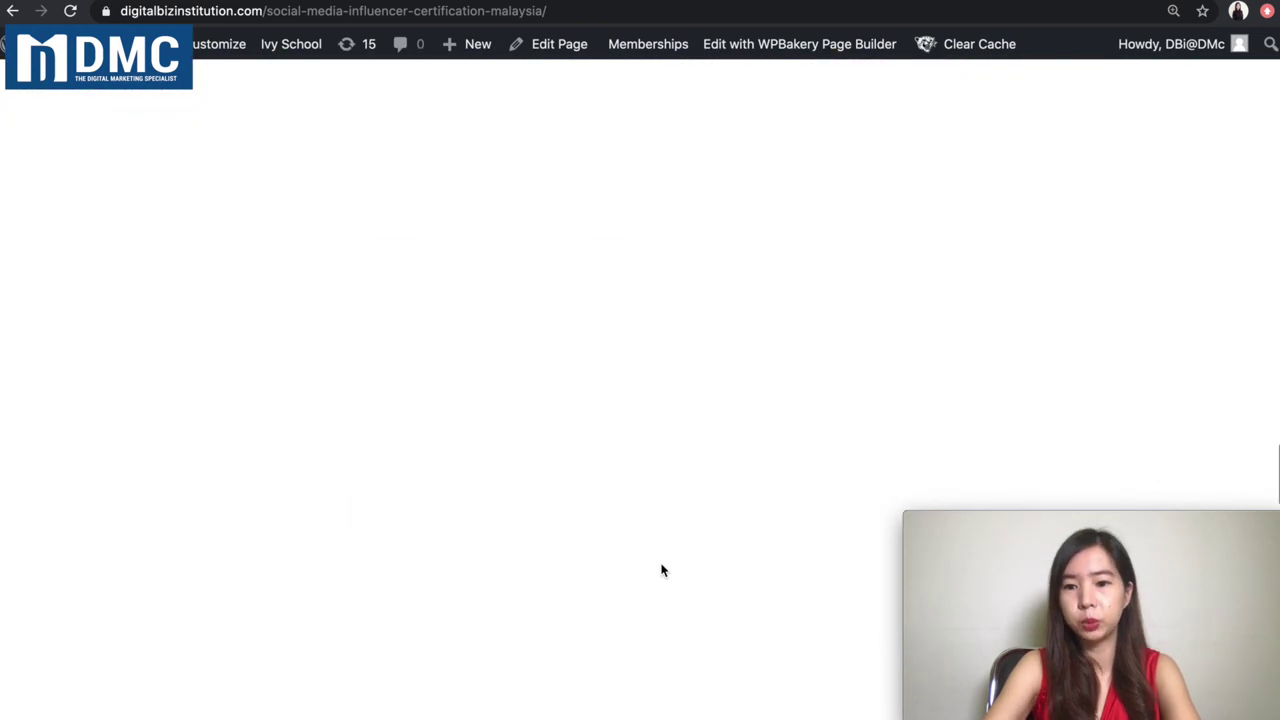
scroll(661, 570, "up", 15)
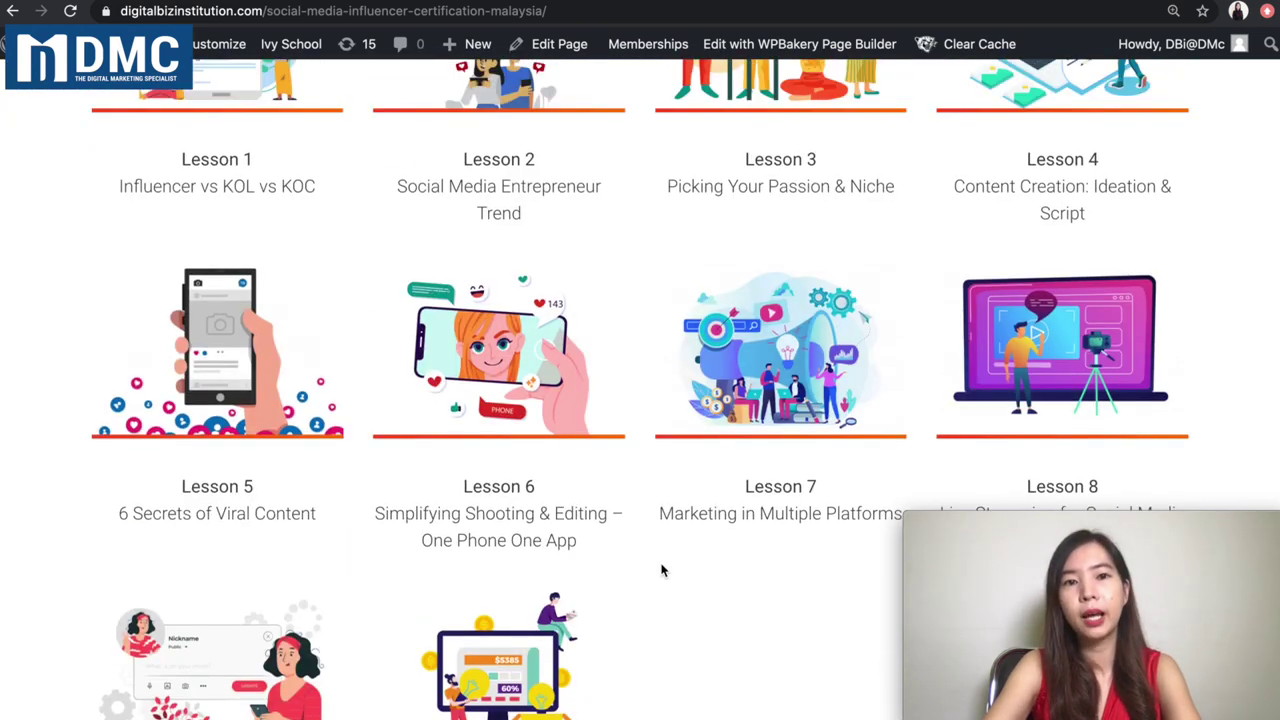
scroll(661, 570, "up", 1)
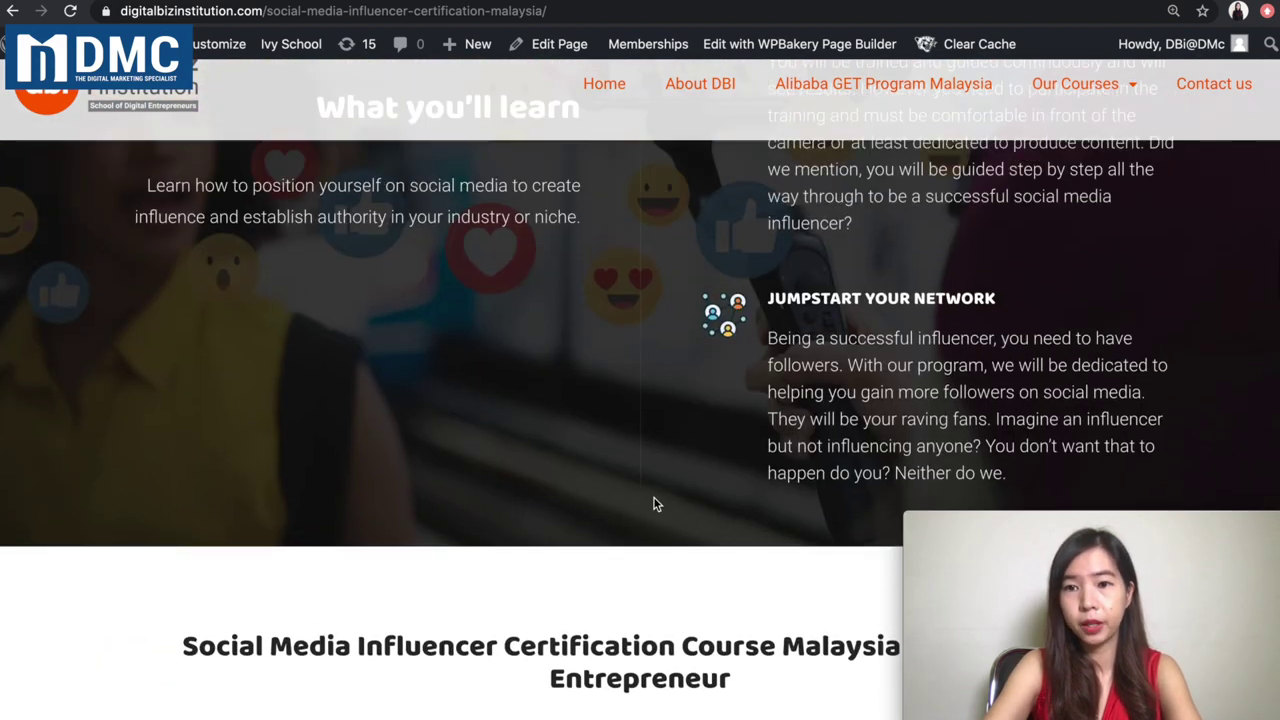
scroll(654, 503, "up", 2)
Open the Train The Trainer (TTT) Course Malaysia page and examine its layout, lessons, FAQ and application section
mouse_move(1080, 84)
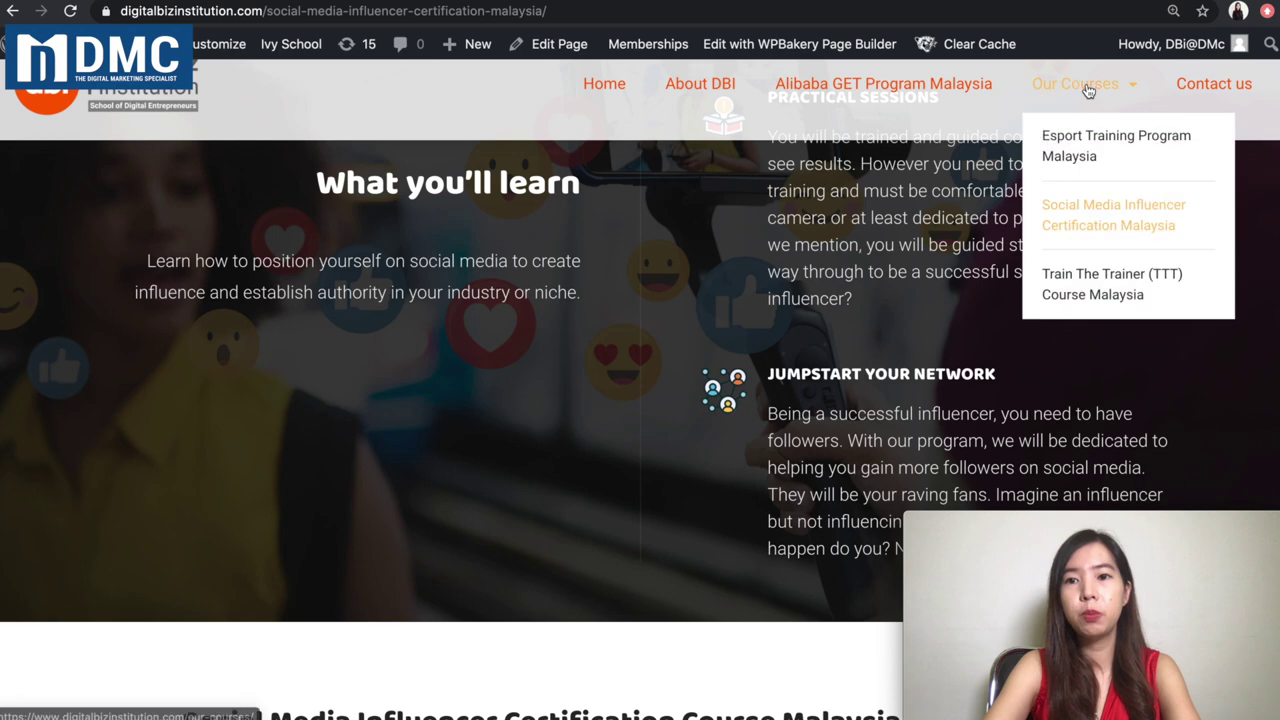
left_click(1080, 281)
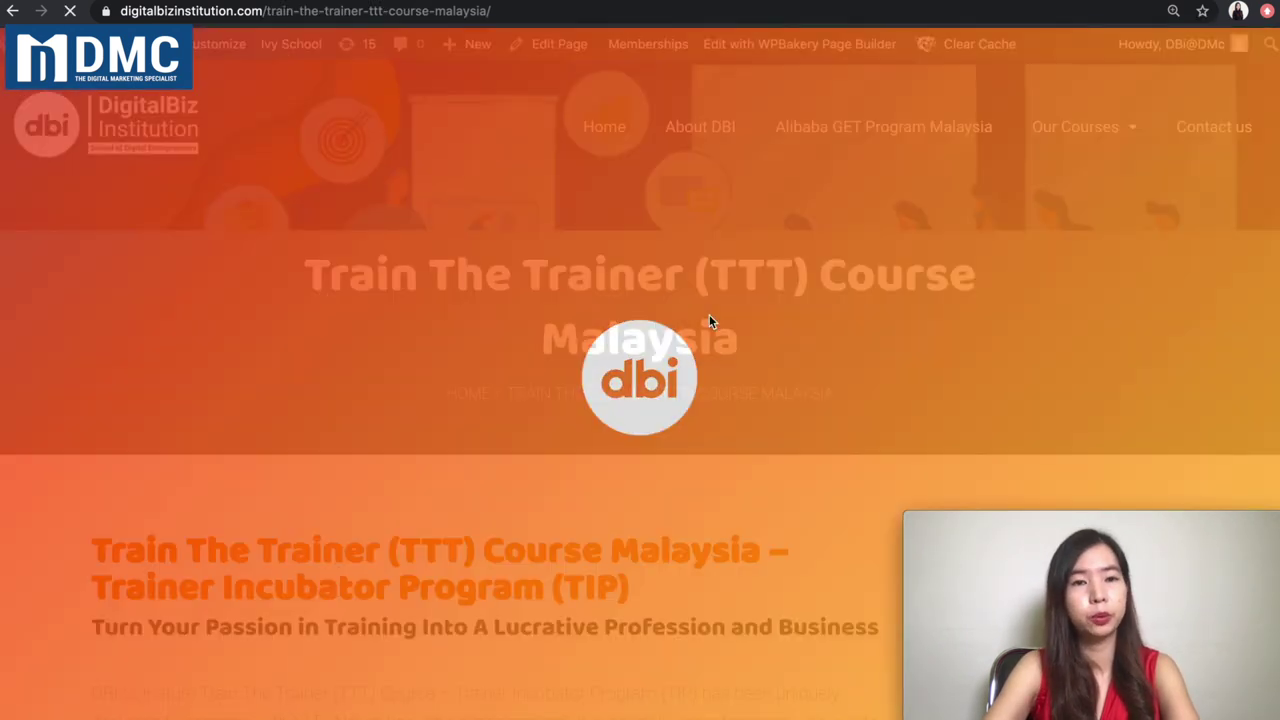
scroll(666, 447, "down", 5)
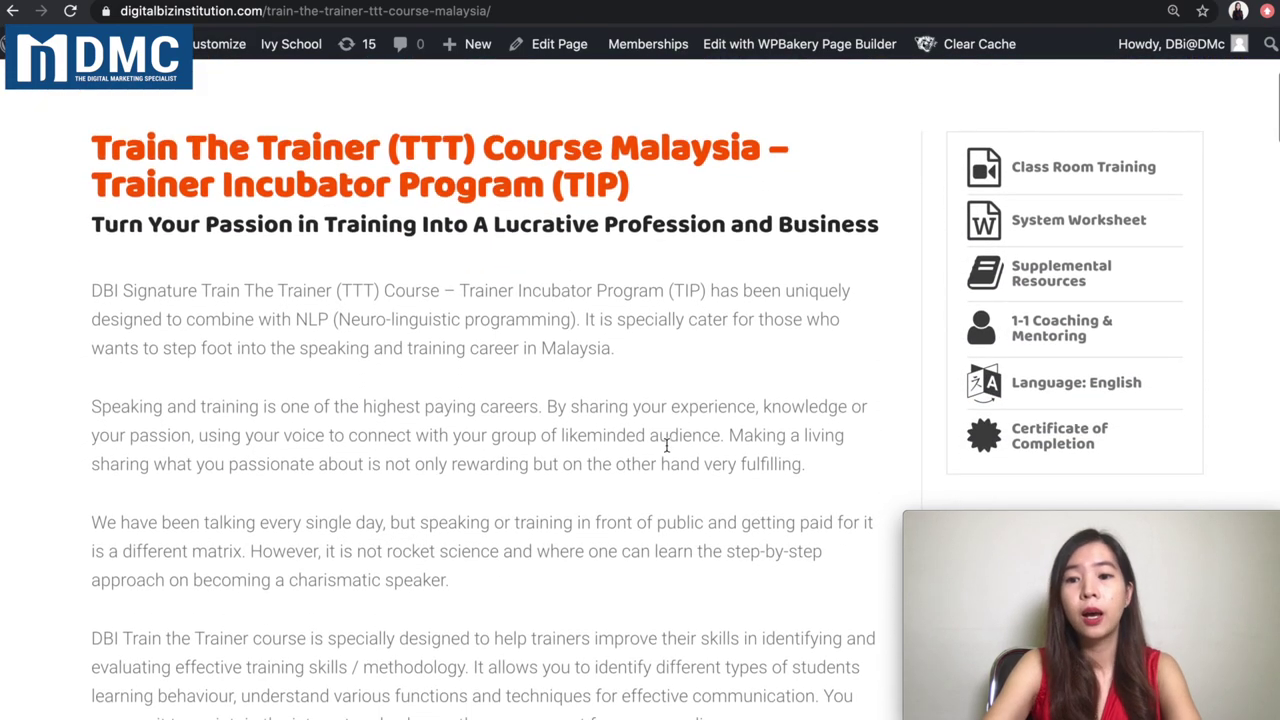
scroll(666, 447, "down", 6)
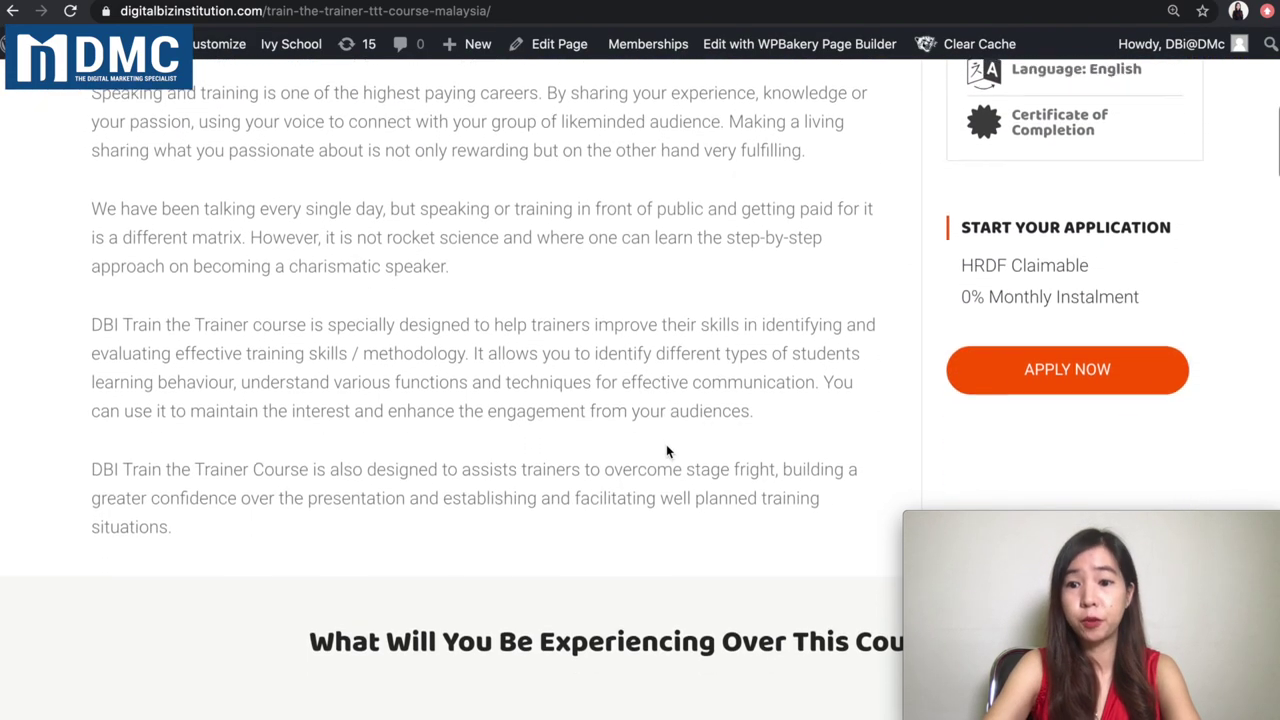
scroll(667, 452, "down", 9)
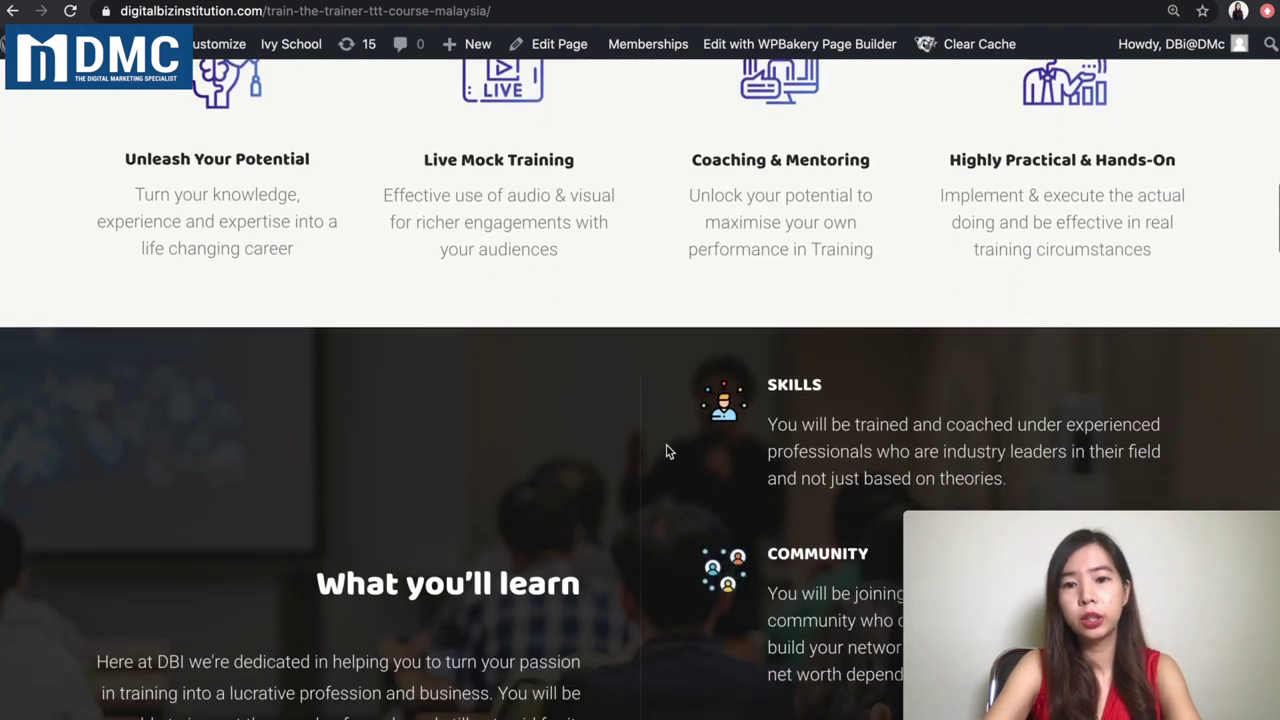
scroll(666, 452, "down", 10)
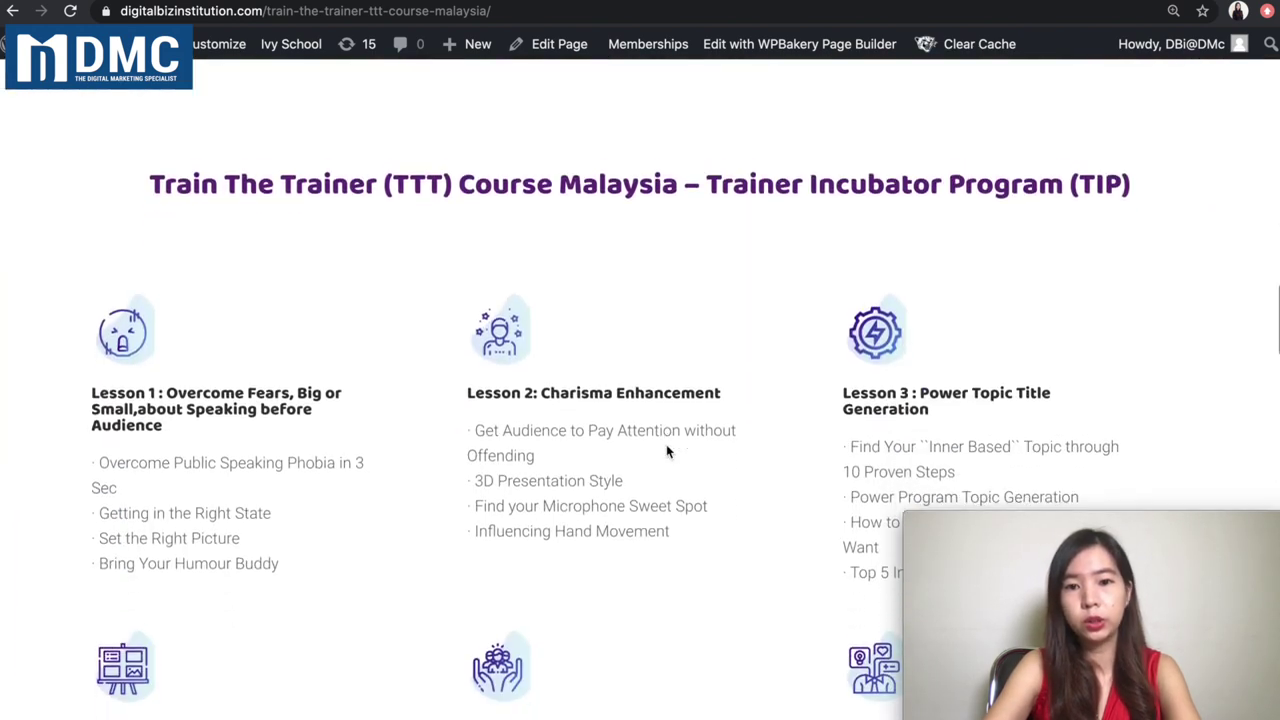
scroll(666, 447, "down", 7)
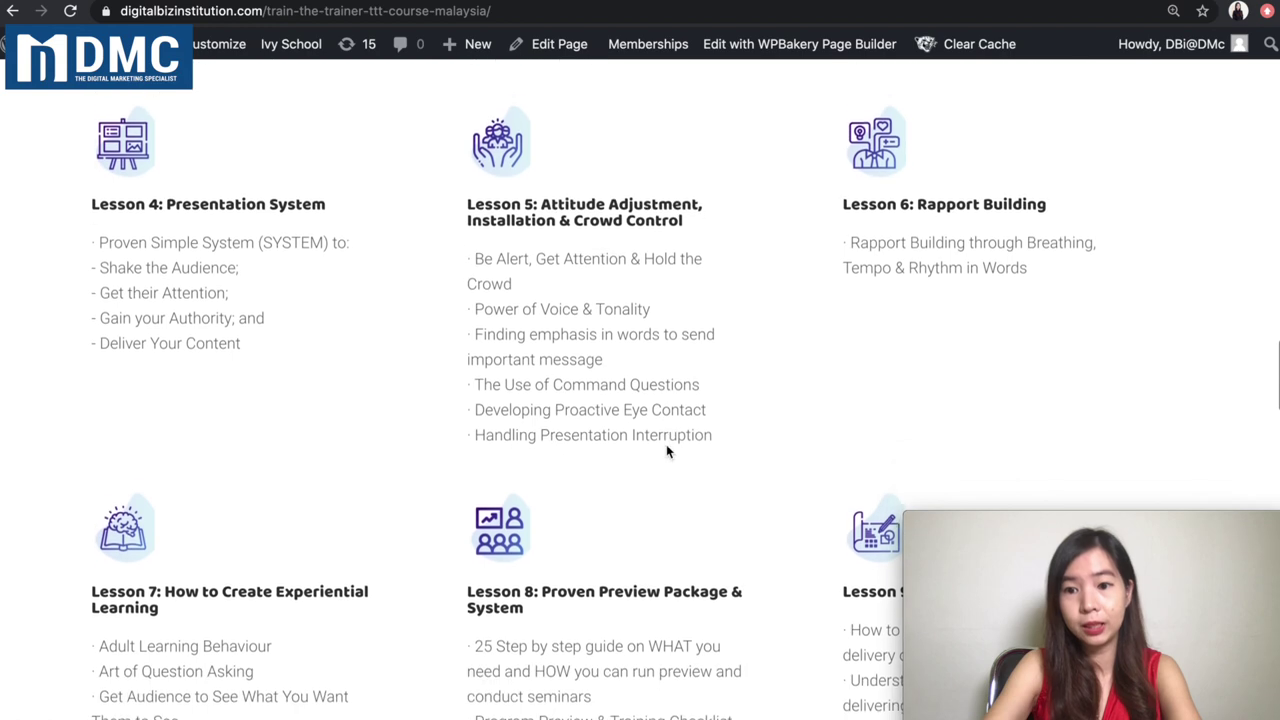
scroll(666, 452, "down", 8)
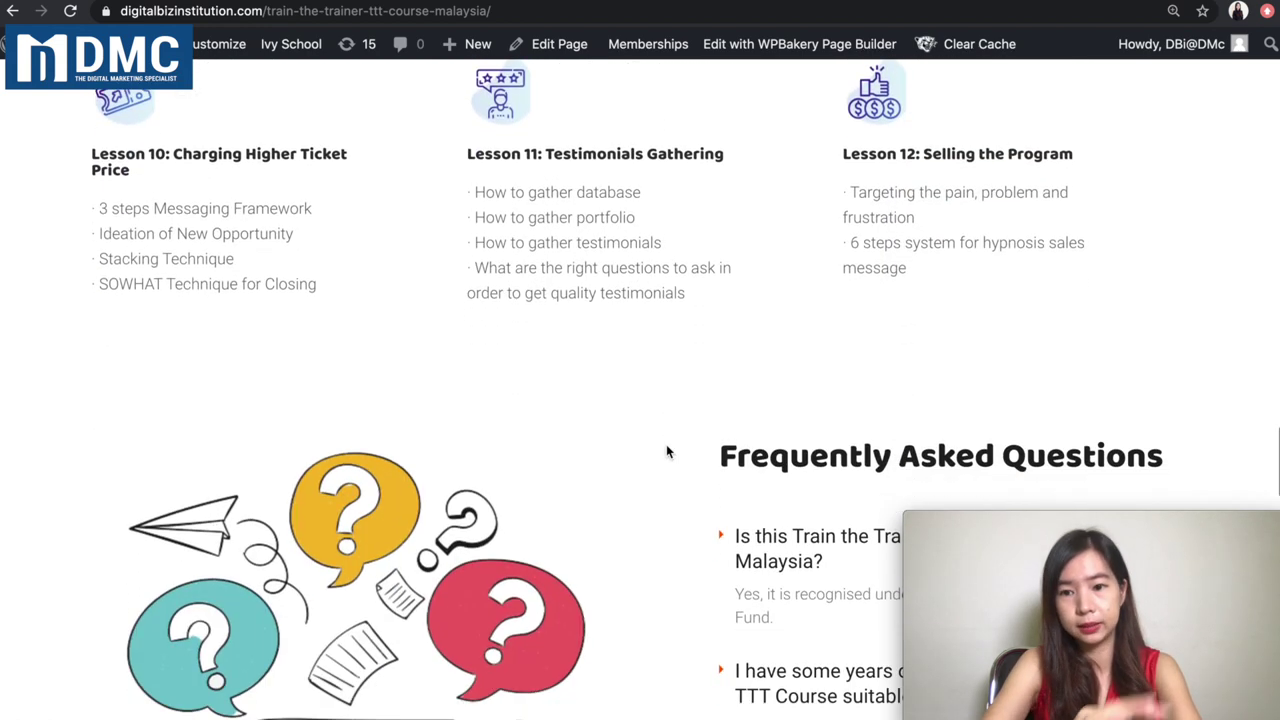
scroll(666, 452, "down", 9)
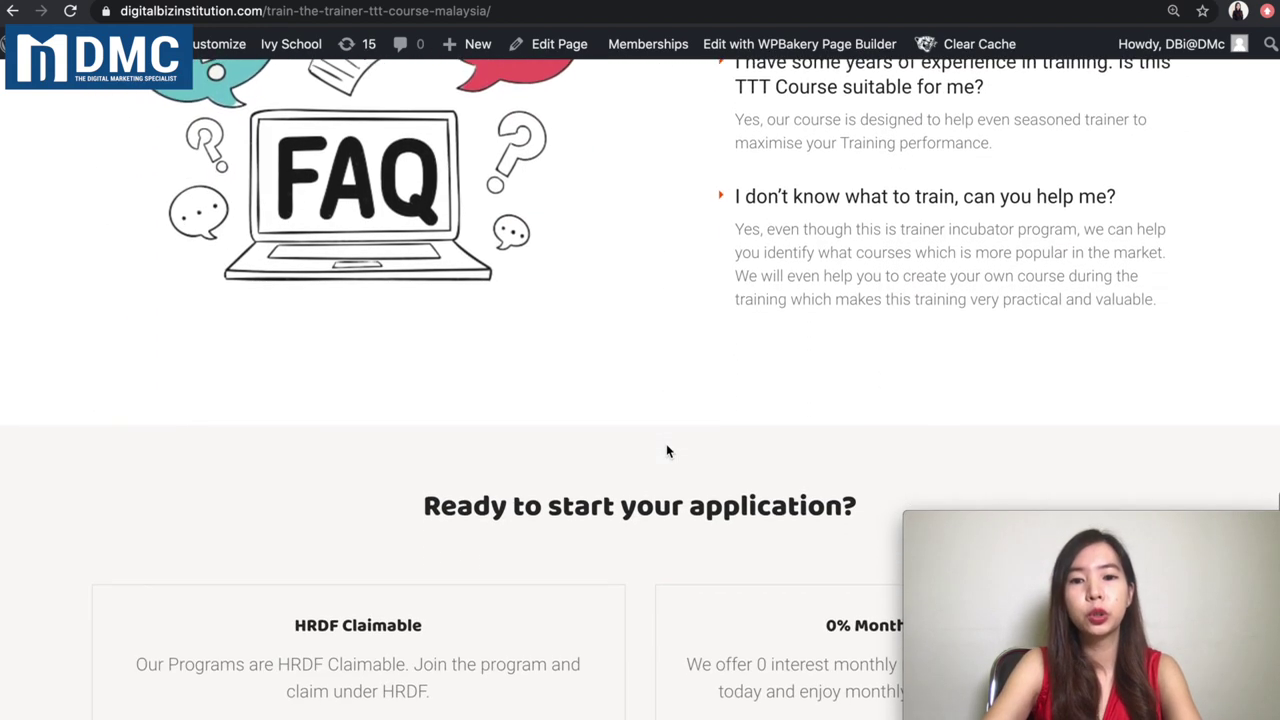
scroll(666, 452, "down", 5)
scroll(644, 455, "up", 3)
scroll(644, 462, "up", 20)
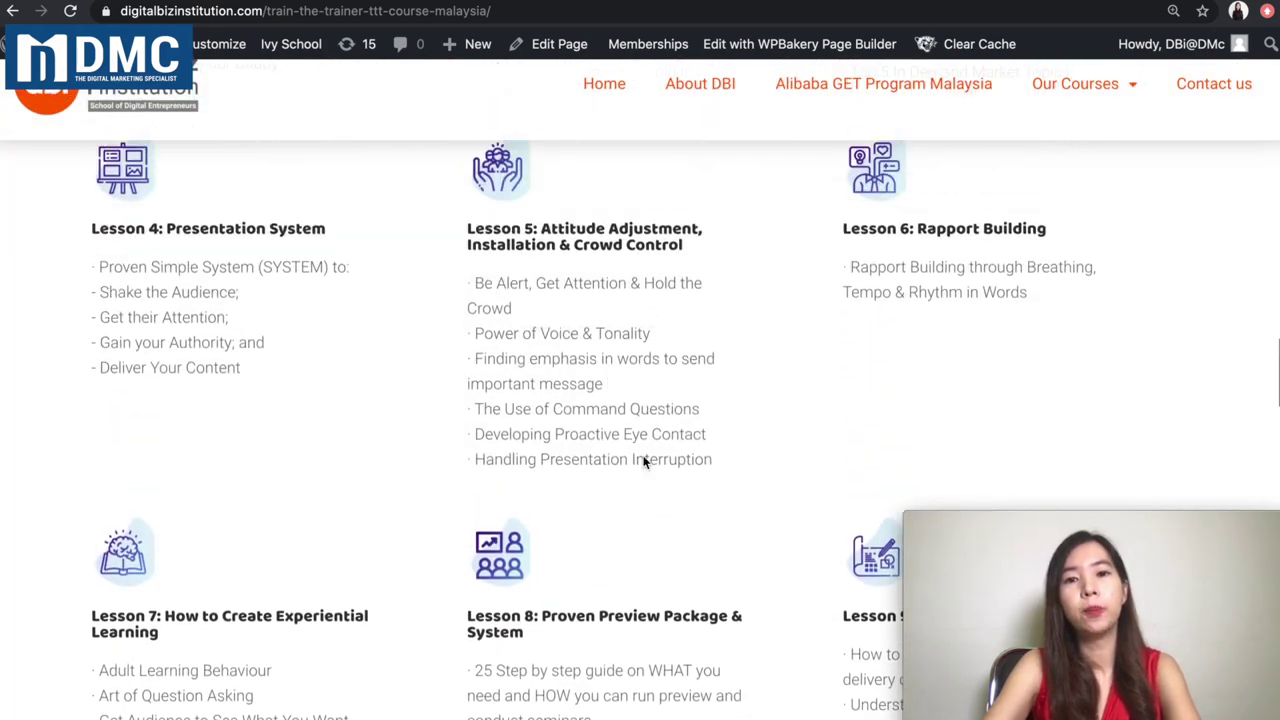
scroll(643, 456, "up", 15)
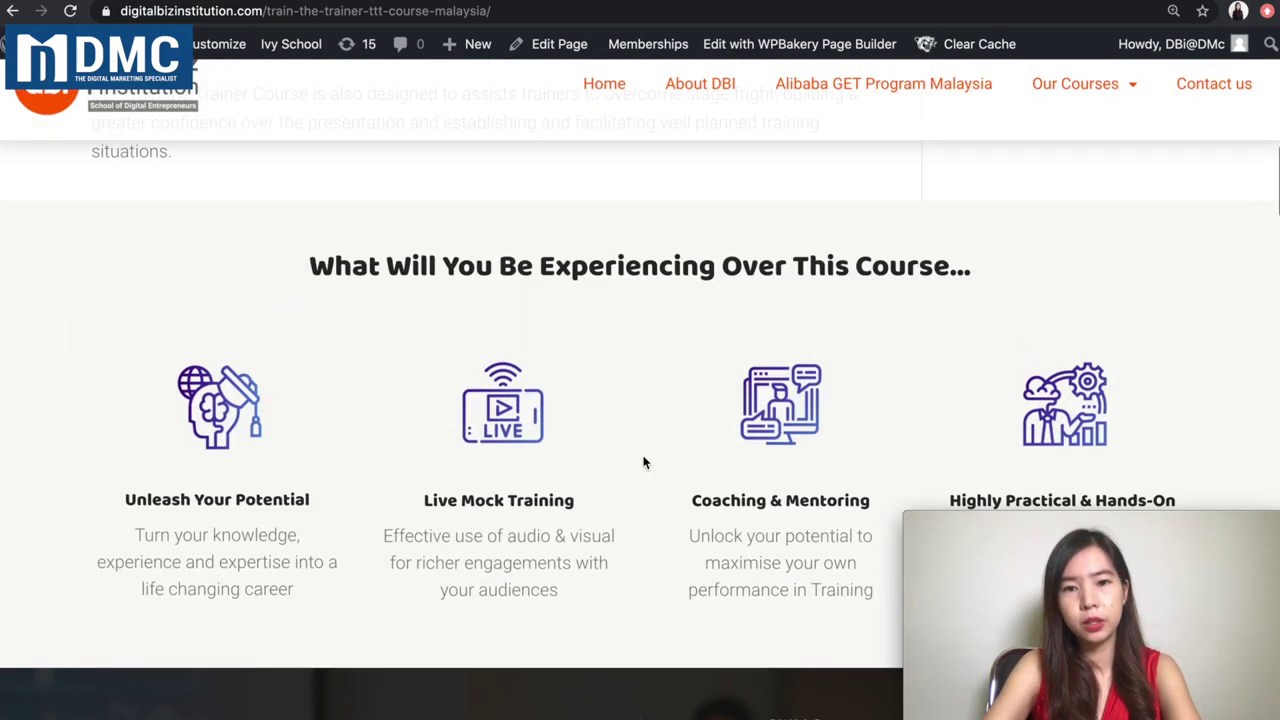
scroll(644, 462, "up", 10)
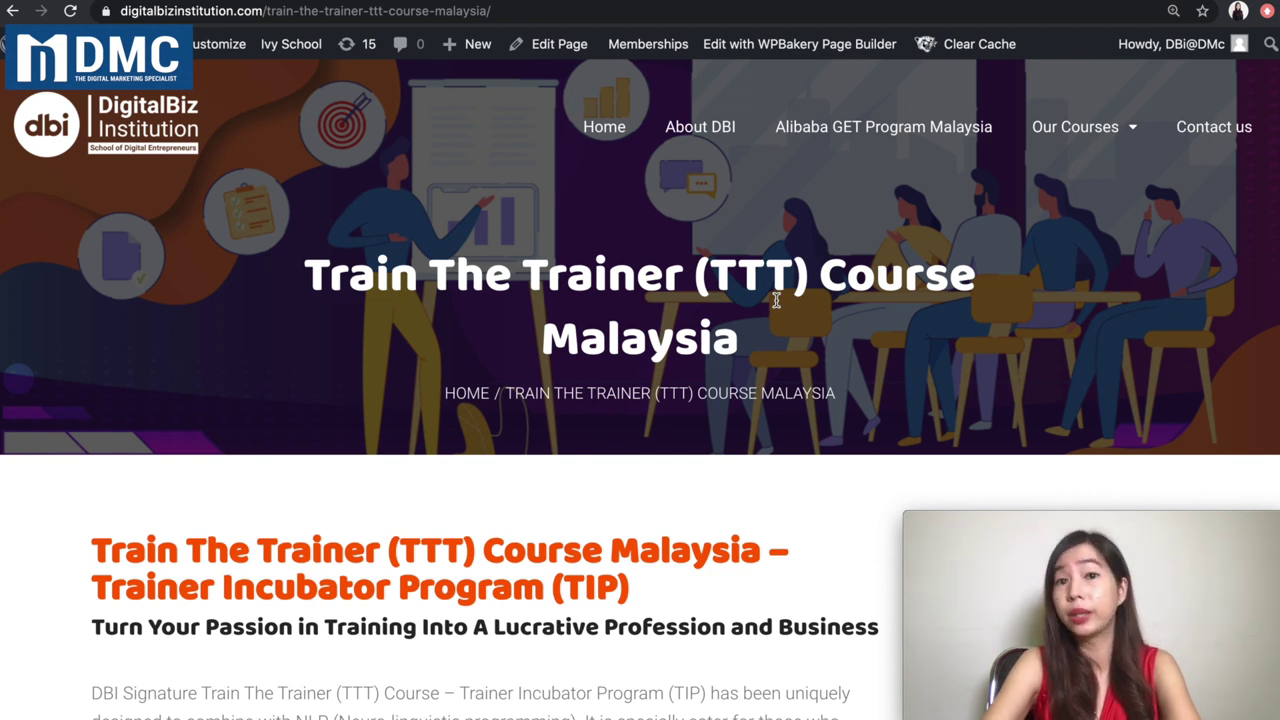
Open the site's WordPress dashboard and show the list of all its pages
left_click(86, 98)
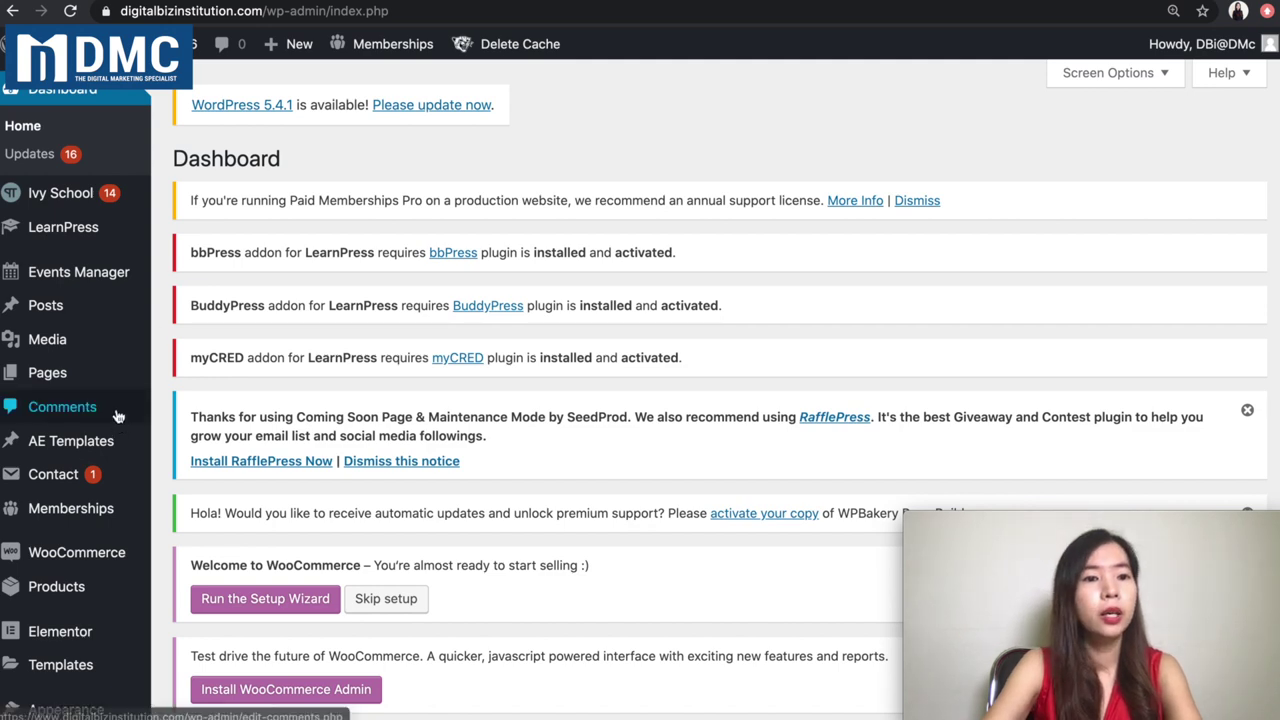
left_click(52, 372)
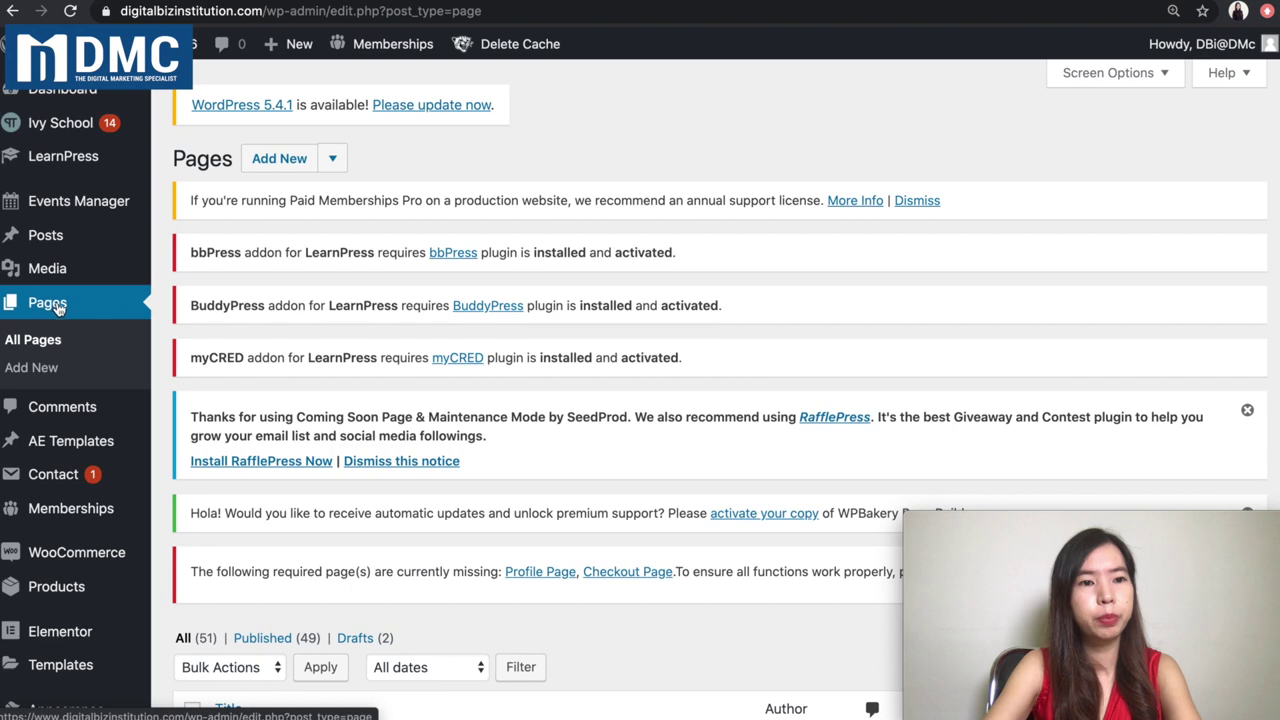
scroll(231, 568, "down", 3)
scroll(231, 568, "down", 5)
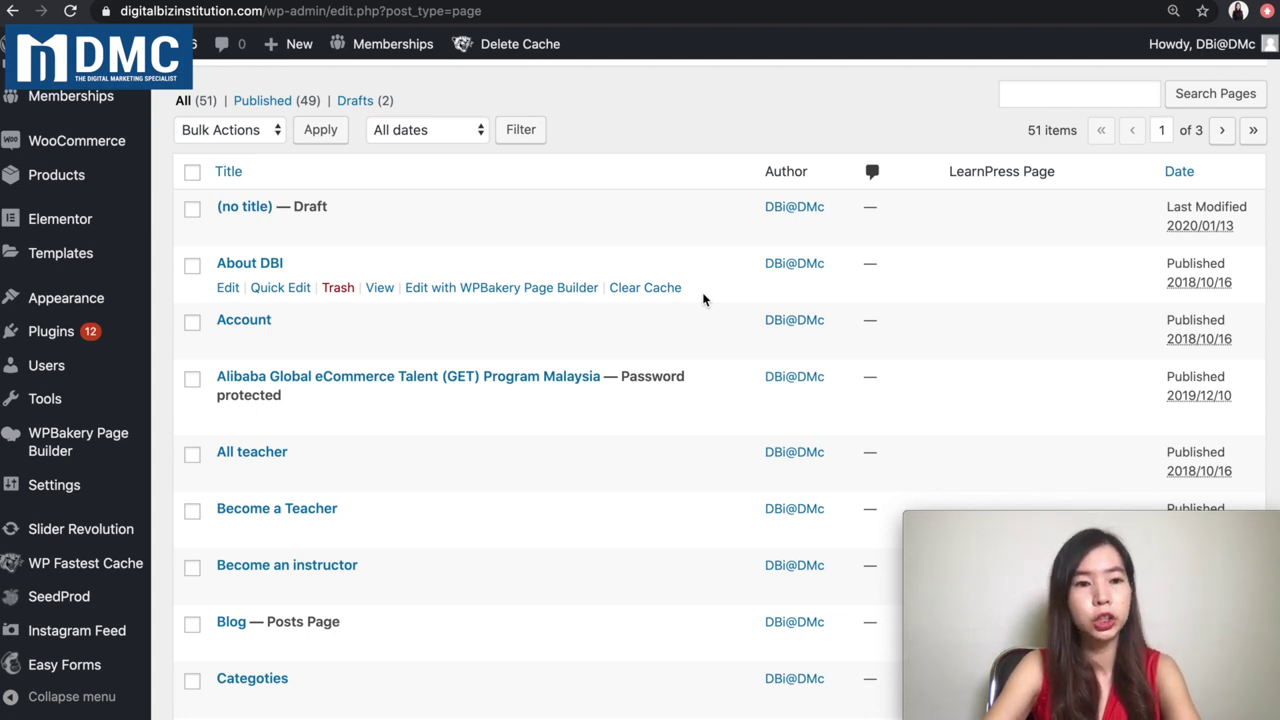
Open the page for adding new plugins and search the plugin directory for "duplicate page"
mouse_move(60, 338)
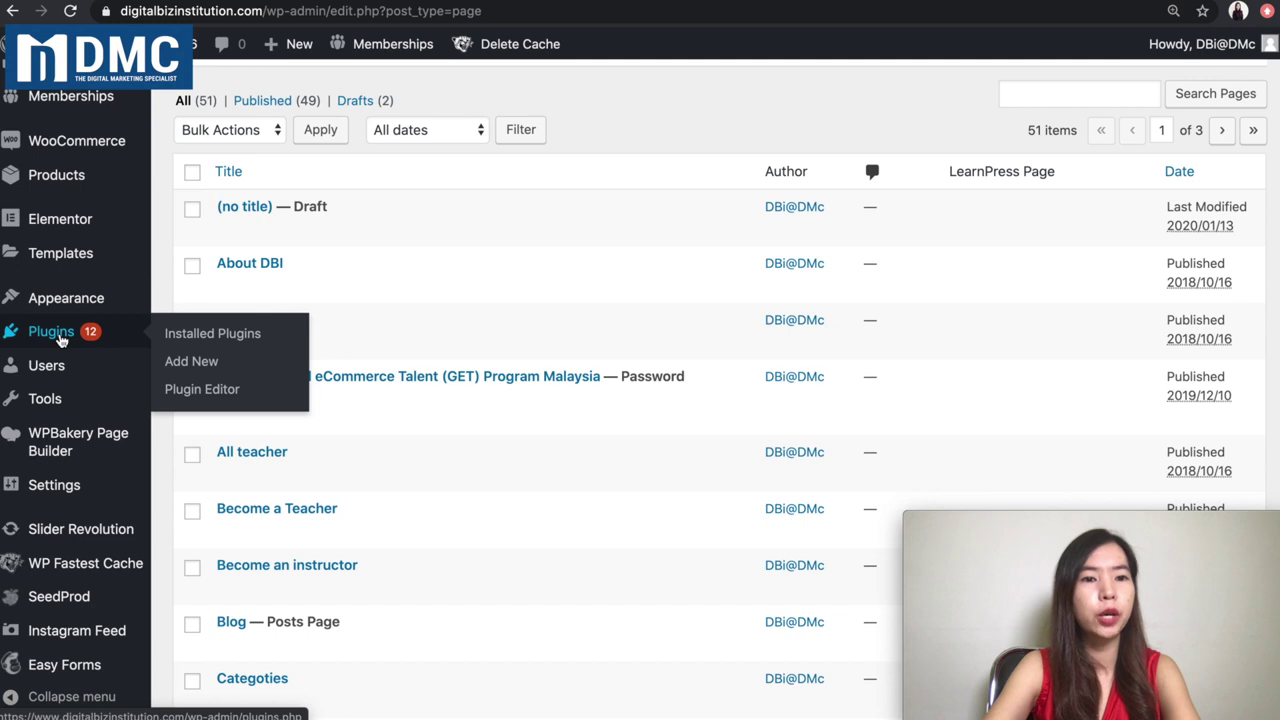
left_click(198, 365)
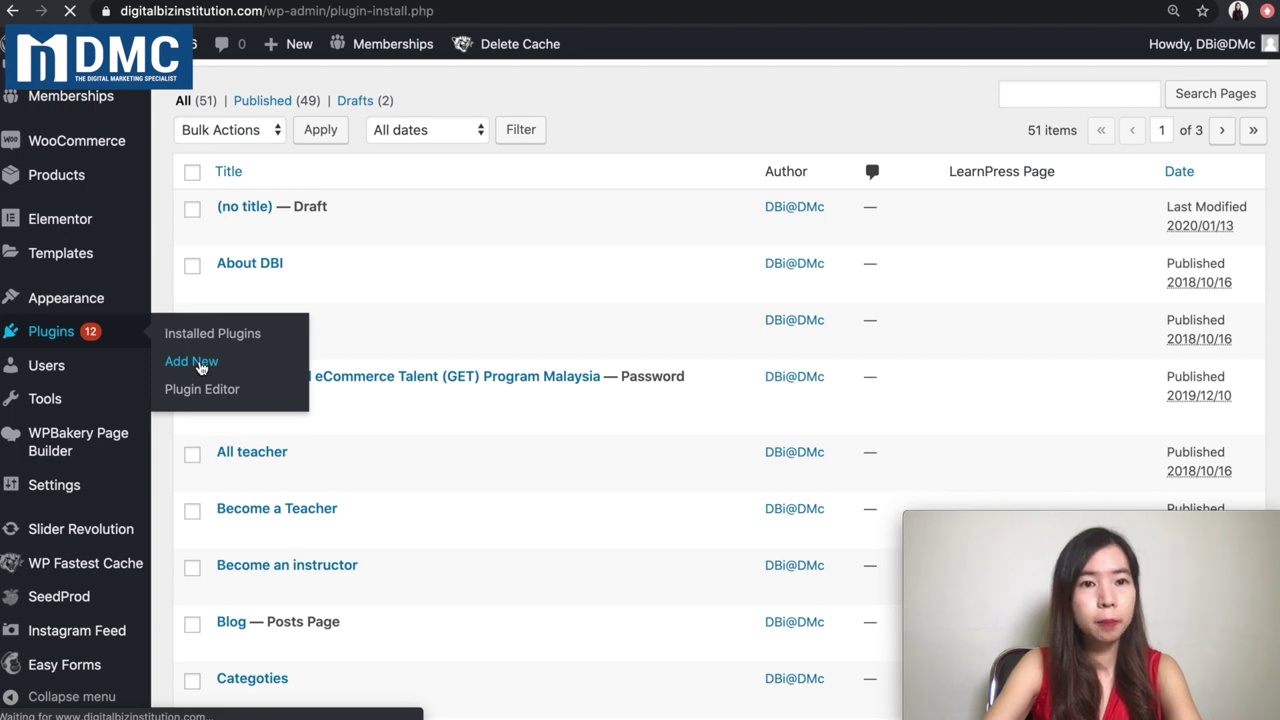
scroll(897, 283, "down", 3)
scroll(897, 283, "down", 2)
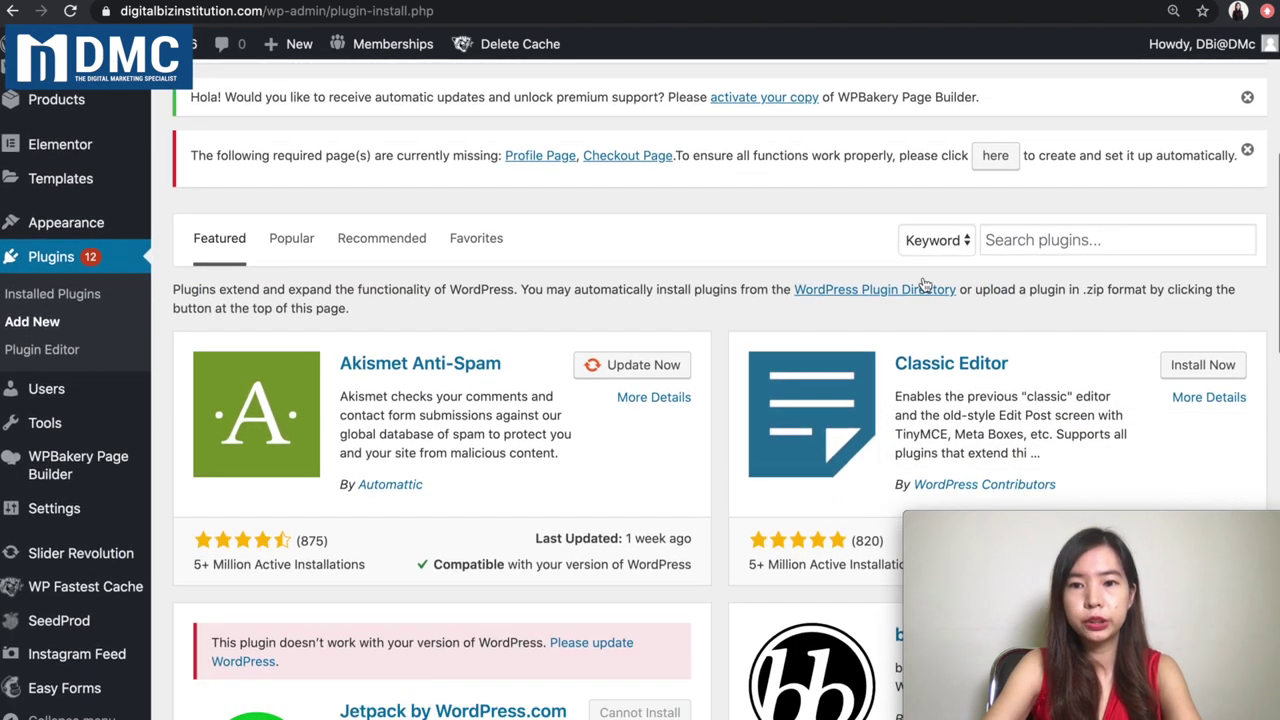
left_click(1050, 231)
type("duplicate page")
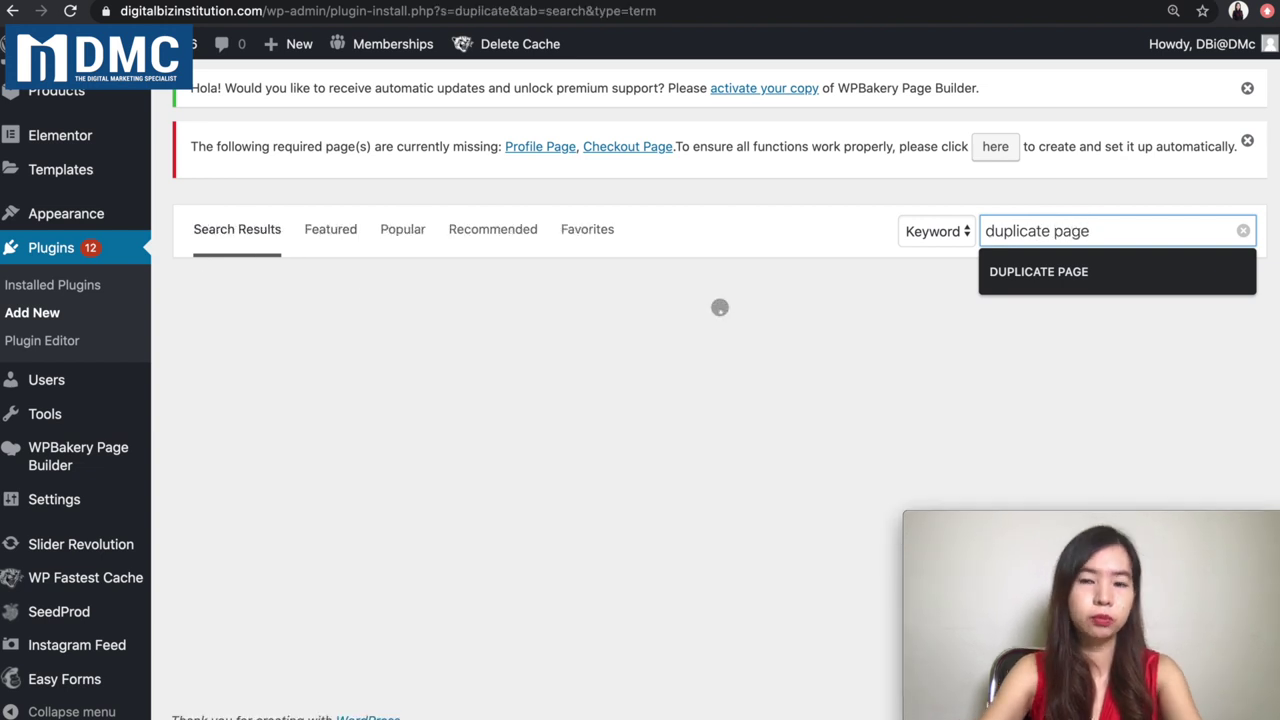
Install and activate the plugin named Duplicate Page from the plugin directory's "duplicate page" results
key("Return")
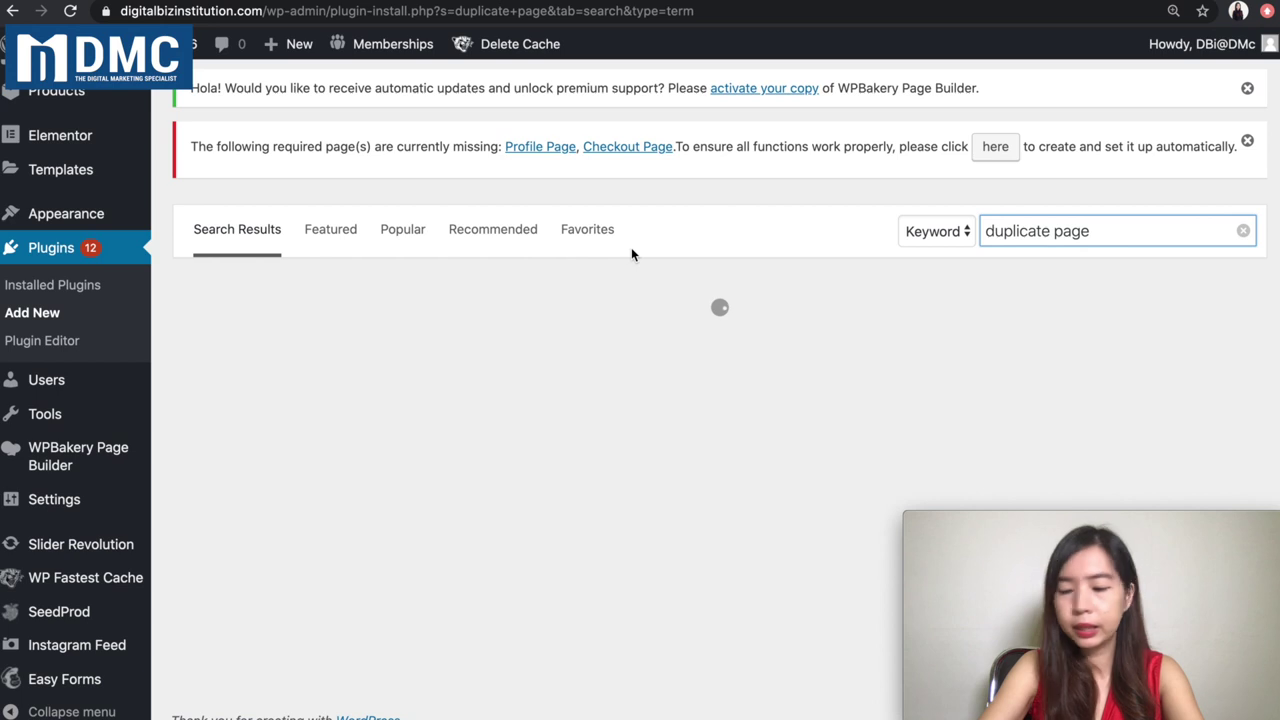
scroll(564, 321, "down", 1)
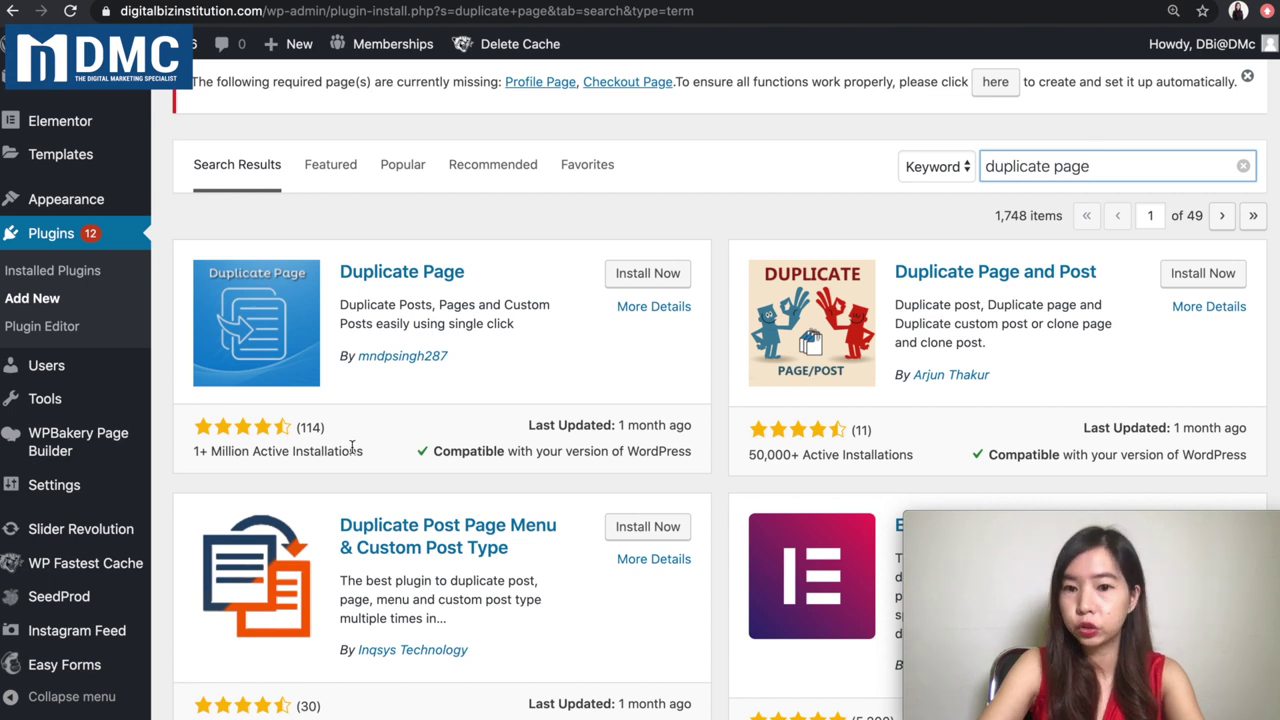
left_click_drag(398, 286, 571, 289)
left_click(648, 281)
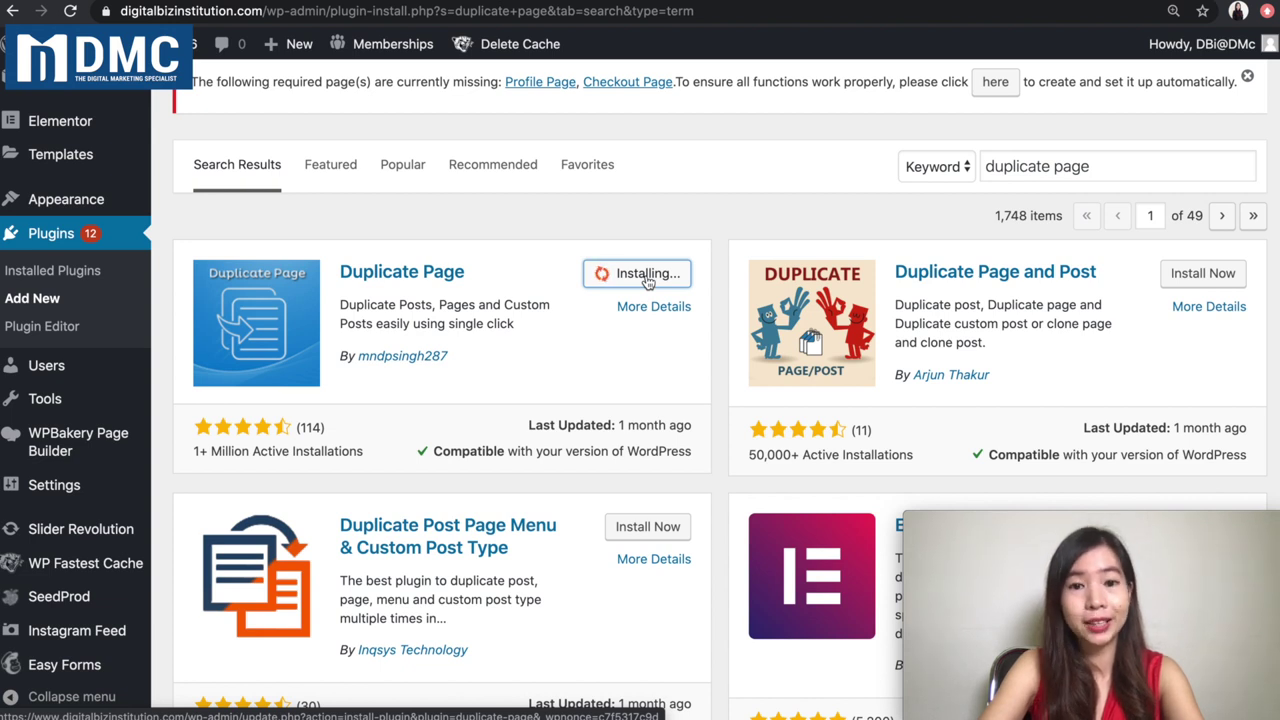
left_click(646, 278)
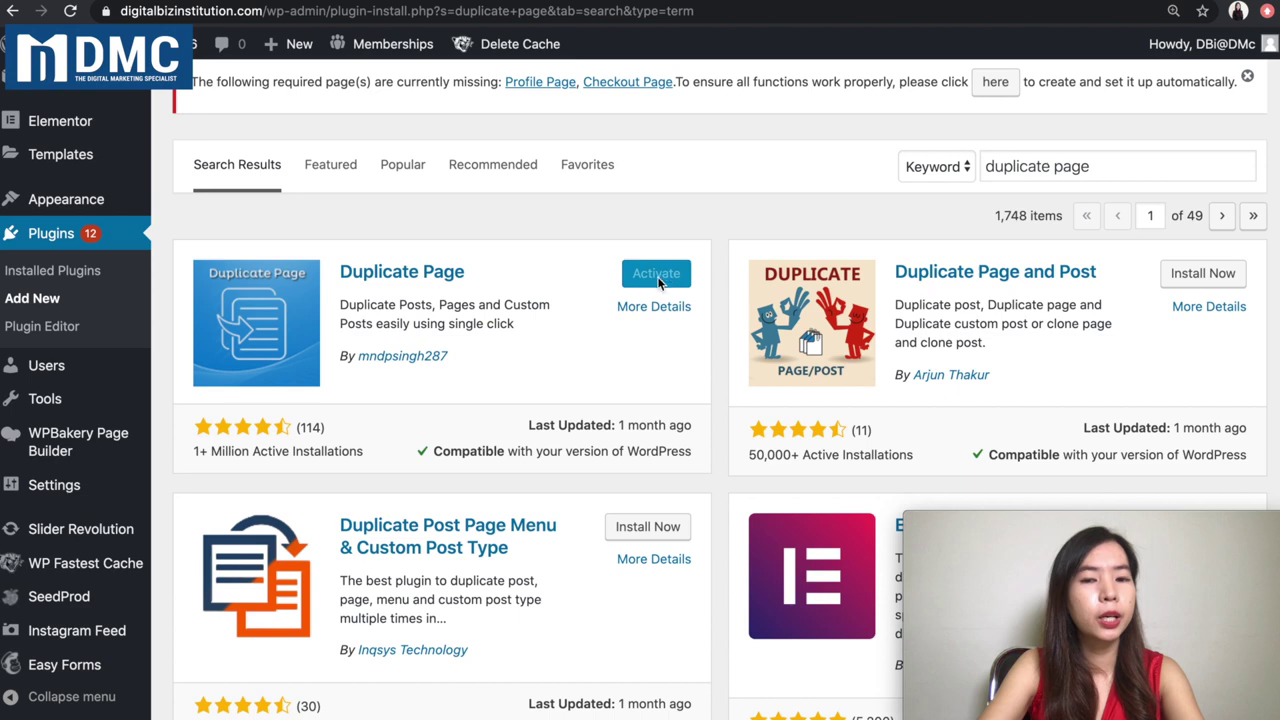
Return to the list of all the site's pages
scroll(510, 250, "up", 3)
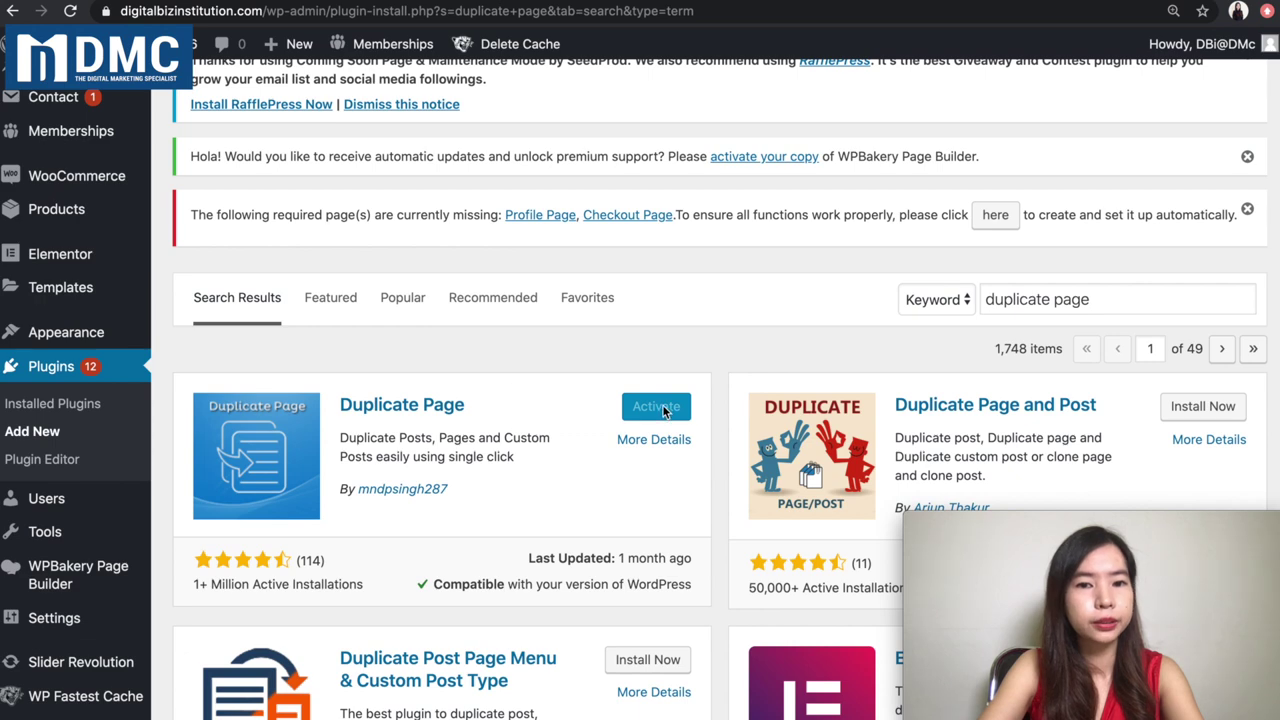
scroll(50, 280, "up", 2)
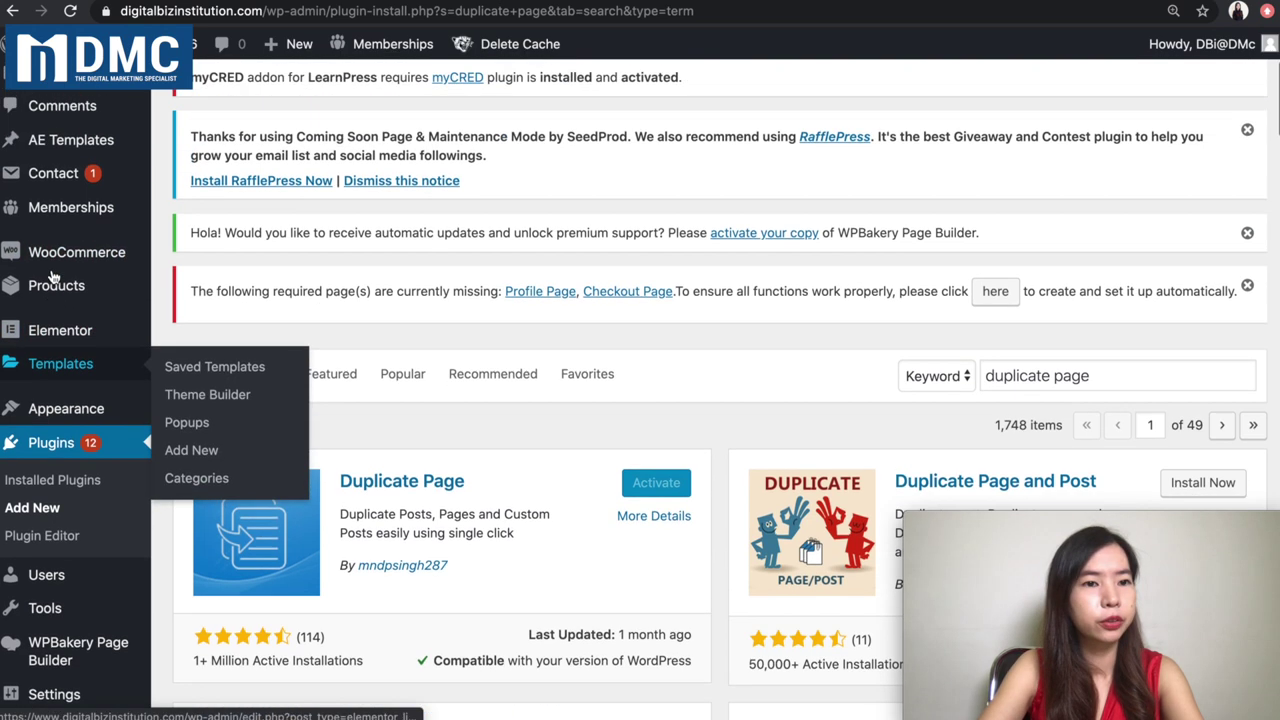
scroll(52, 272, "down", 2)
scroll(52, 246, "up", 4)
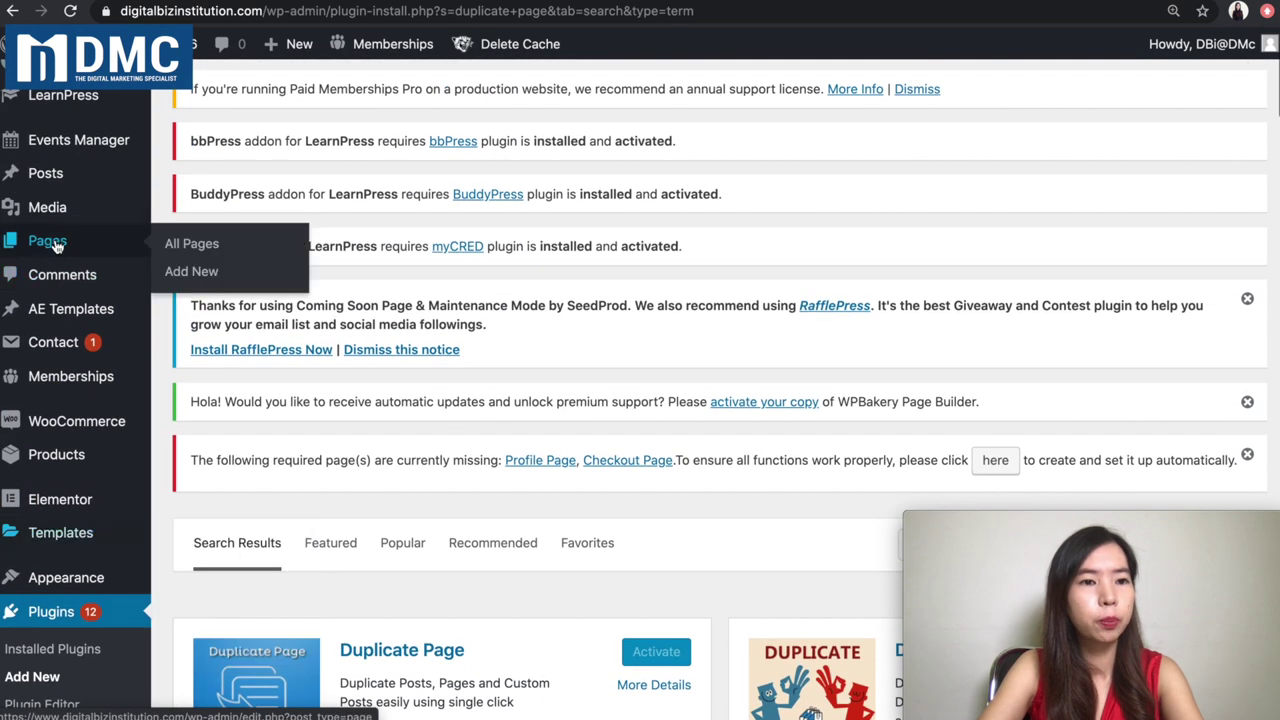
left_click(176, 246)
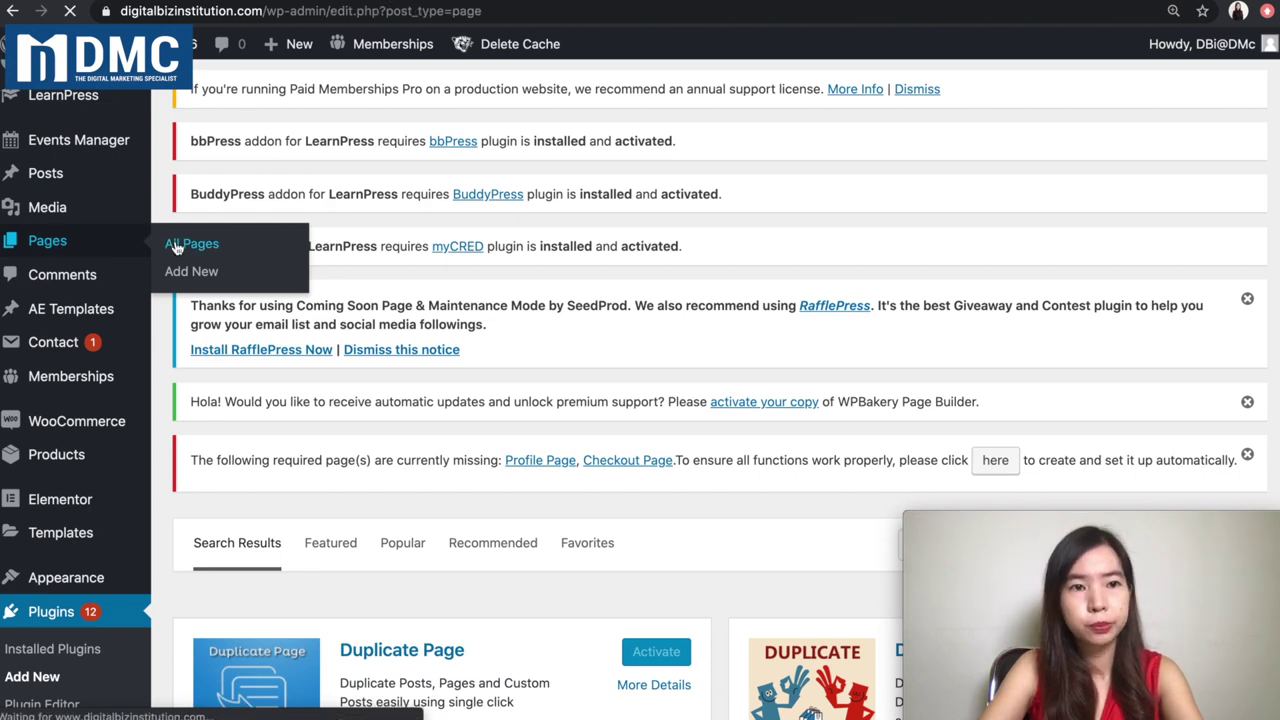
Examine the Duplicate This option offered for the entries on the first page of the list
scroll(179, 396, "down", 10)
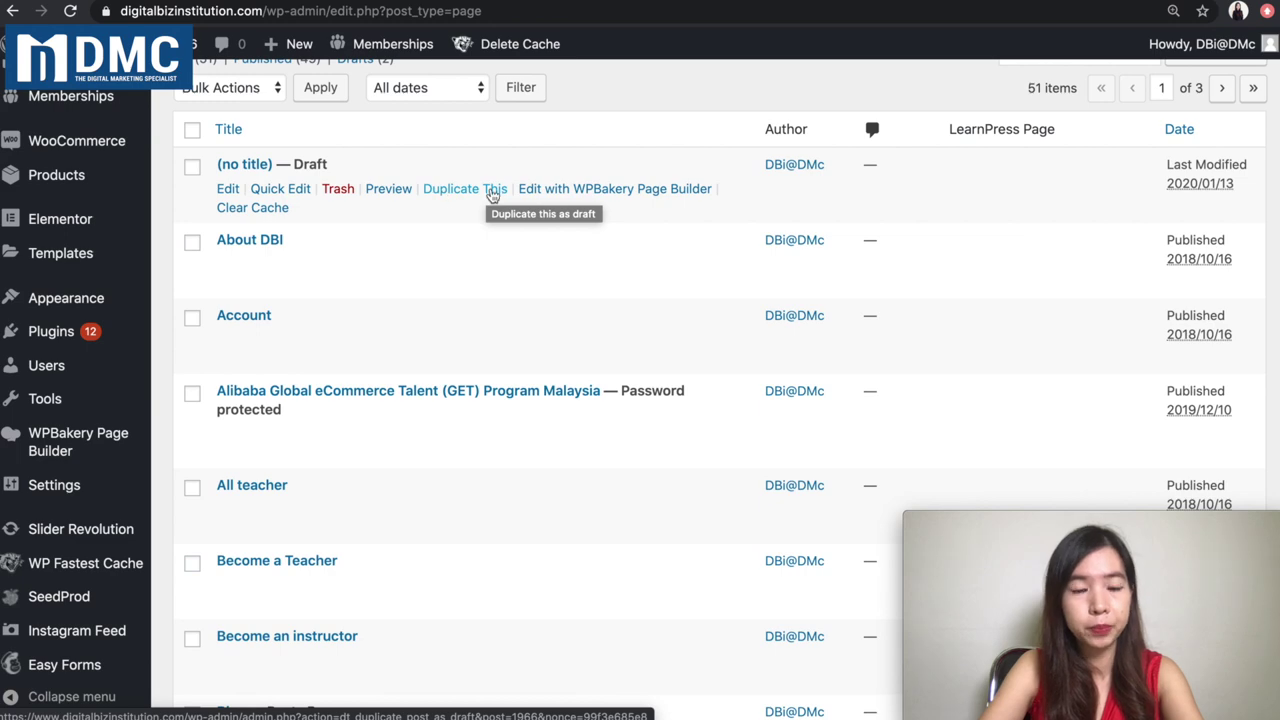
scroll(490, 510, "down", 2)
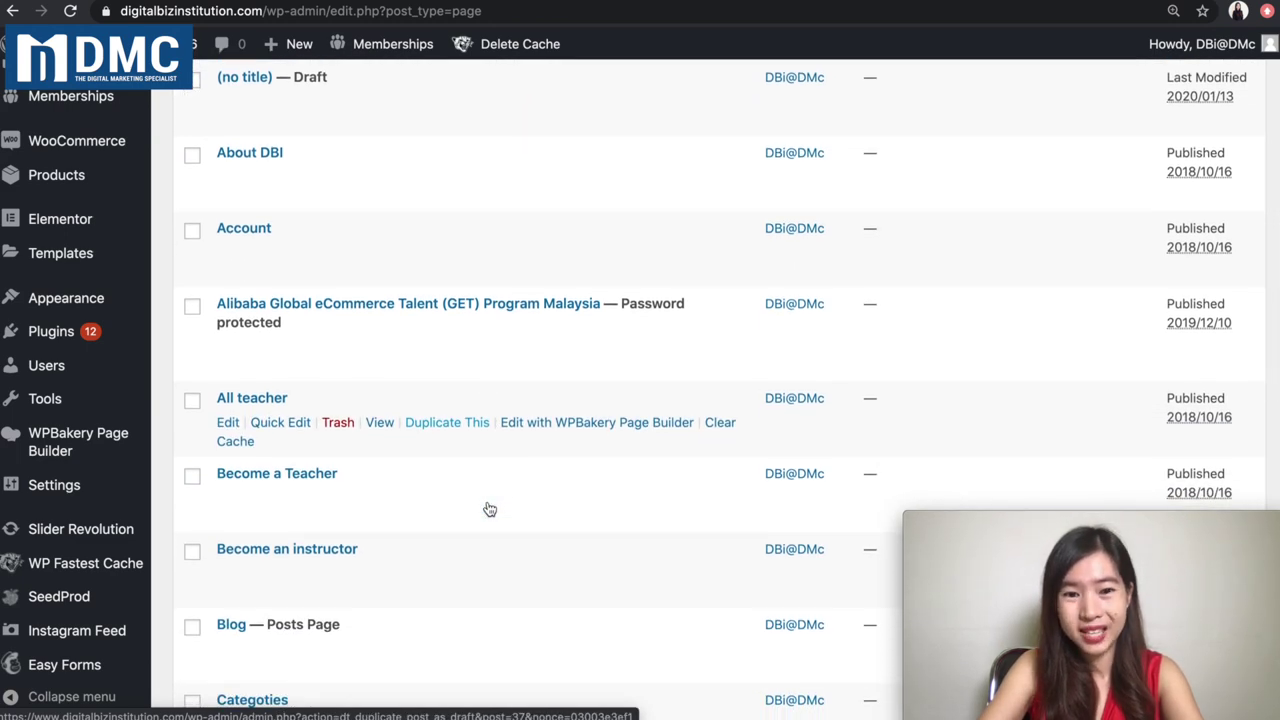
scroll(490, 510, "down", 1)
scroll(488, 508, "down", 7)
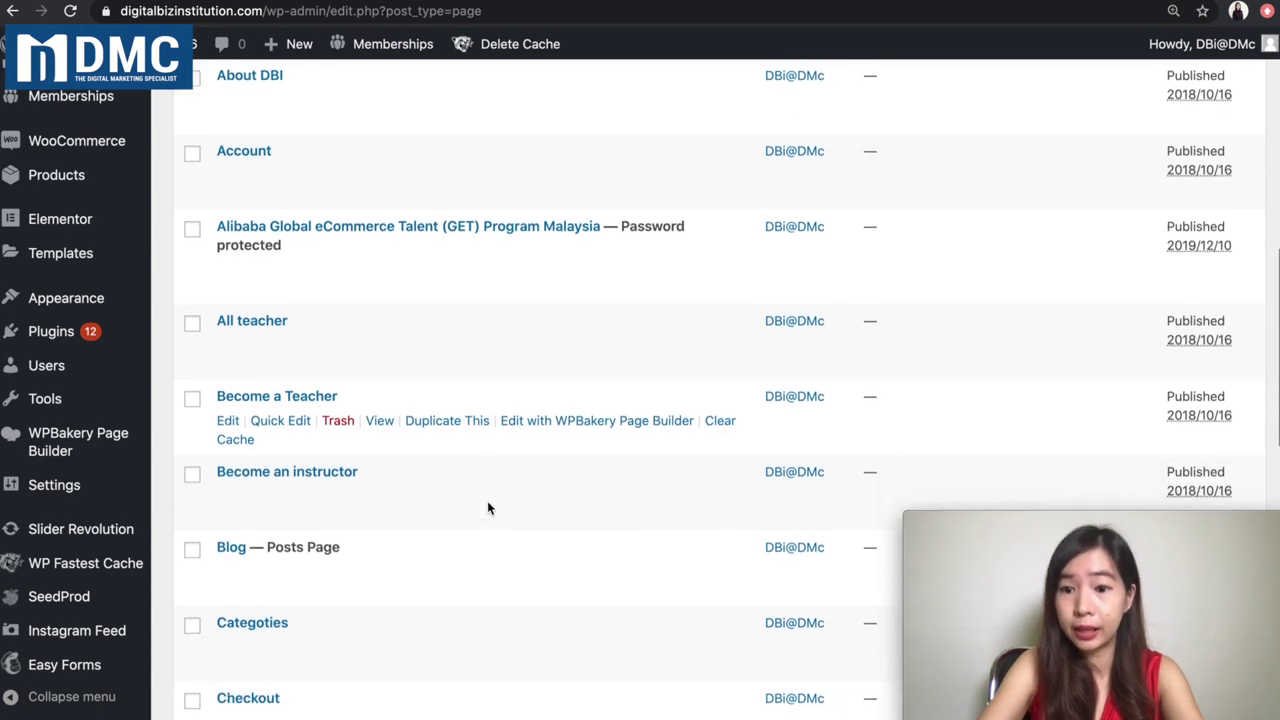
scroll(488, 508, "down", 3)
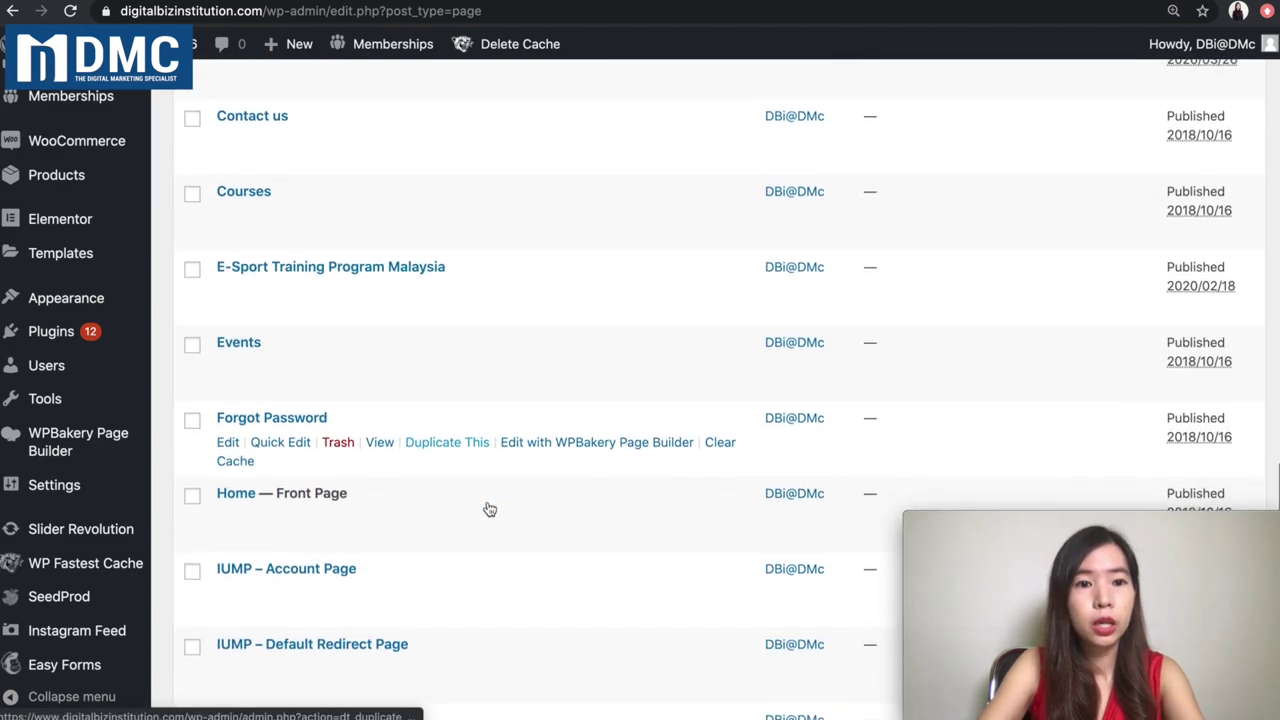
scroll(1049, 211, "up", 10)
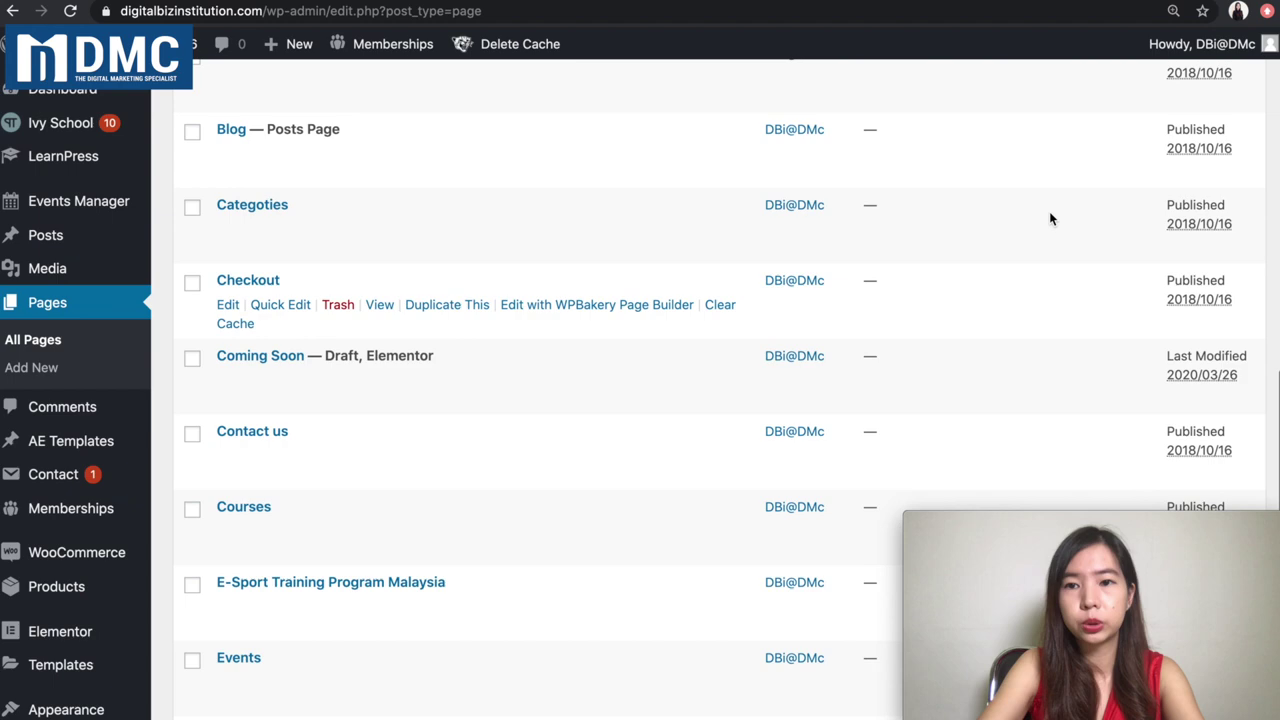
scroll(1109, 265, "down", 1)
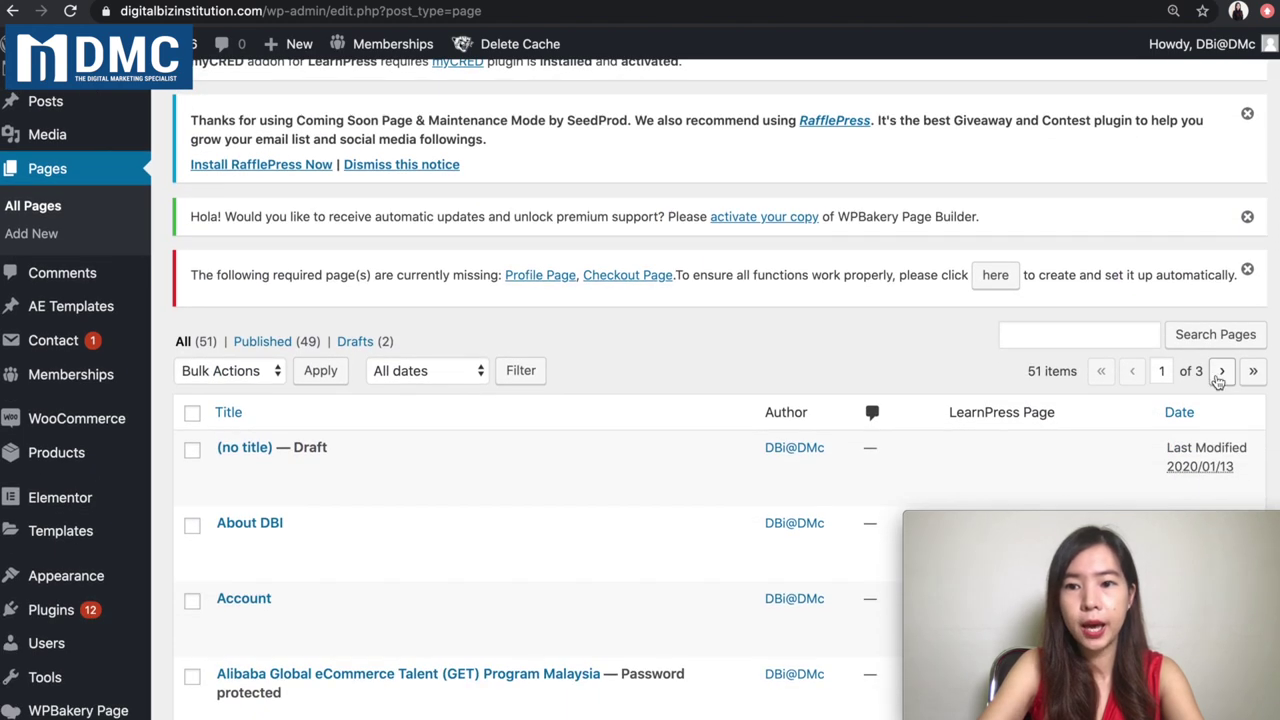
Look through the second and third pages of the list for the Social Media Influencer Certification Malaysia page
left_click(1220, 372)
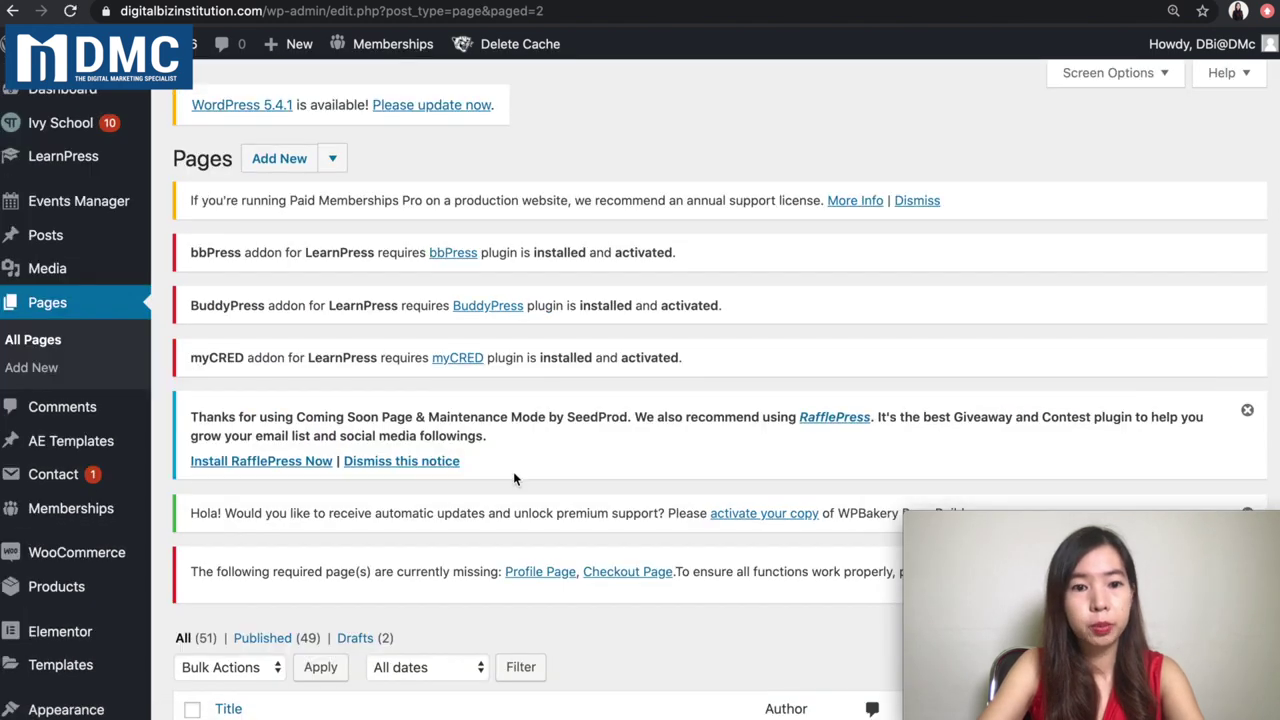
scroll(513, 471, "down", 10)
scroll(513, 478, "down", 6)
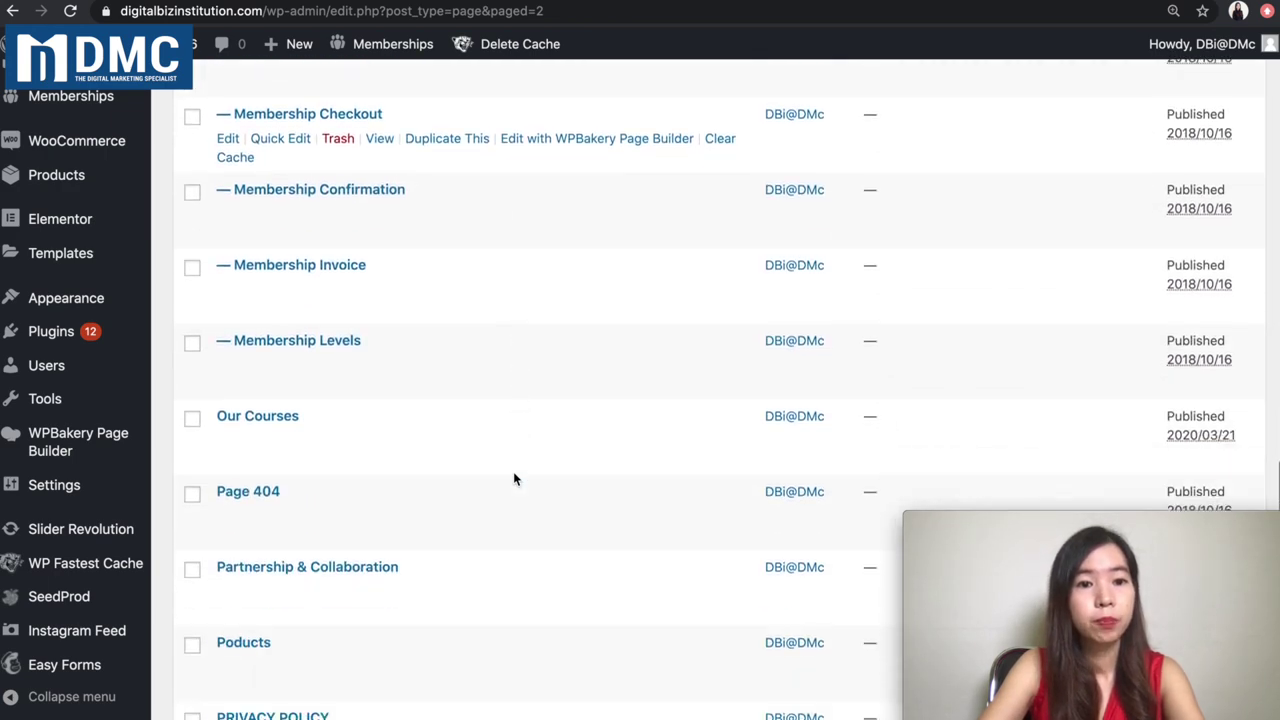
scroll(513, 478, "down", 4)
scroll(538, 430, "up", 2)
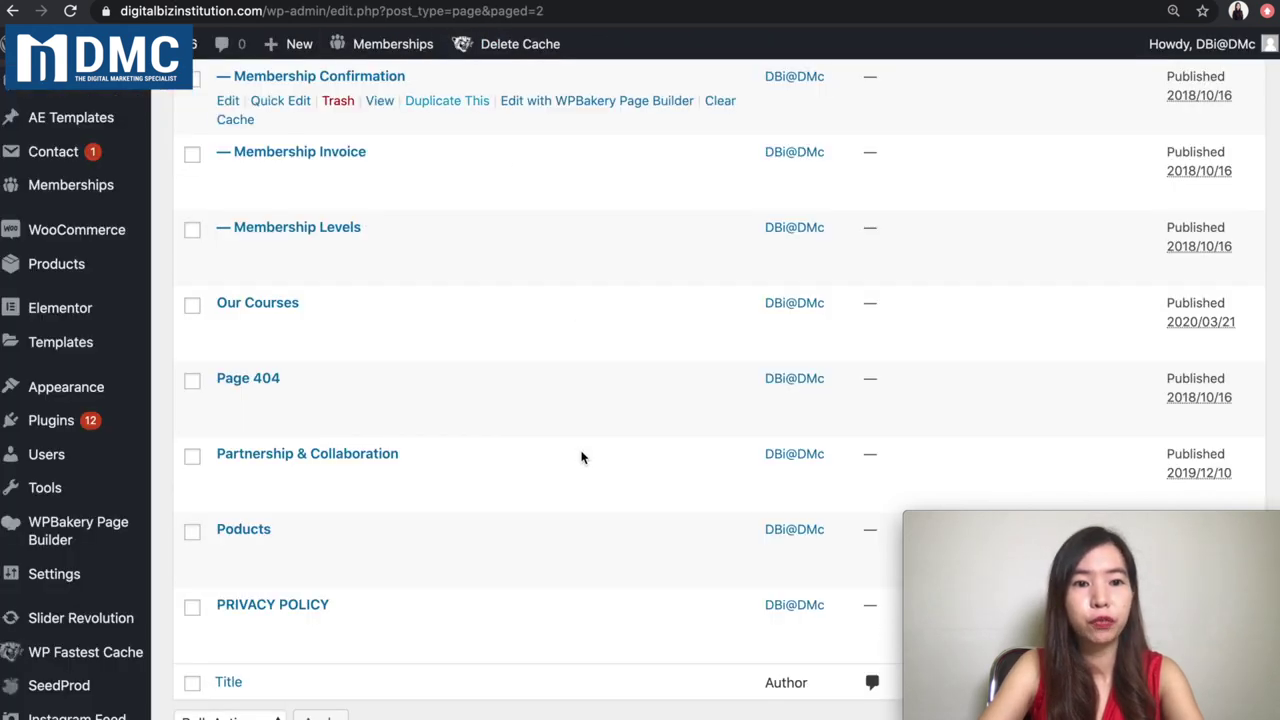
scroll(583, 457, "up", 3)
scroll(583, 457, "up", 6)
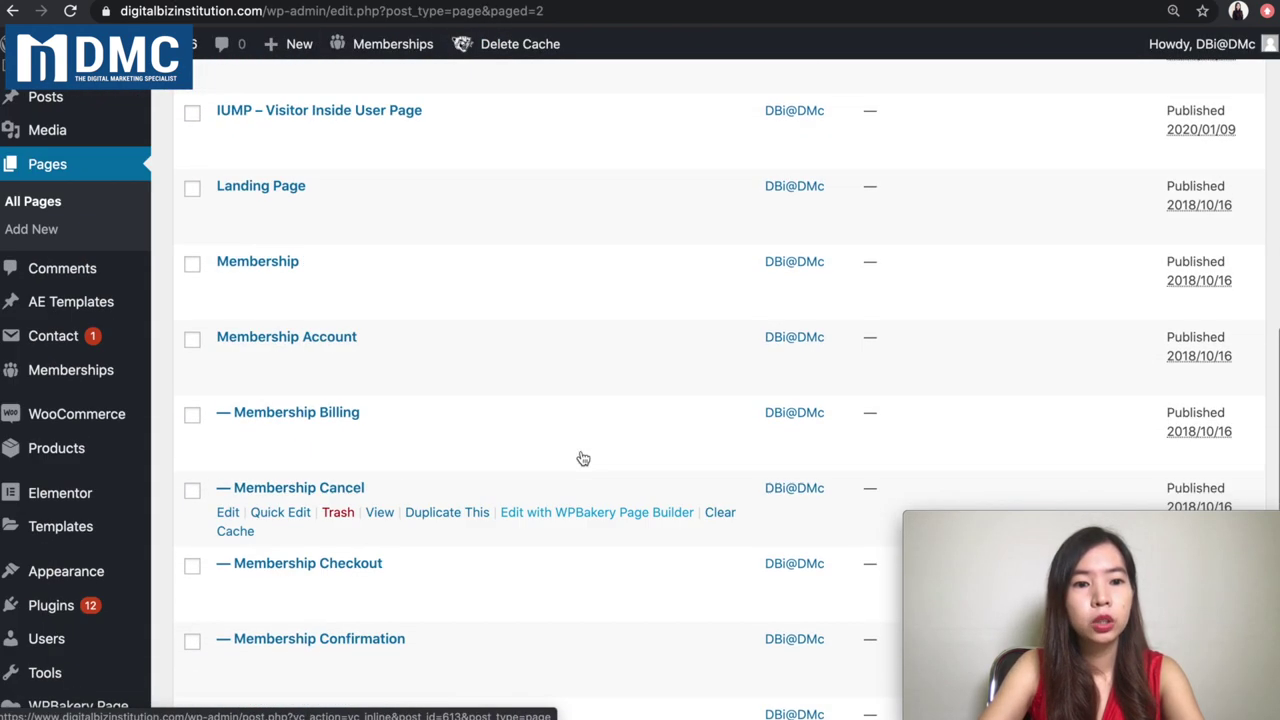
scroll(583, 457, "up", 3)
scroll(583, 457, "down", 12)
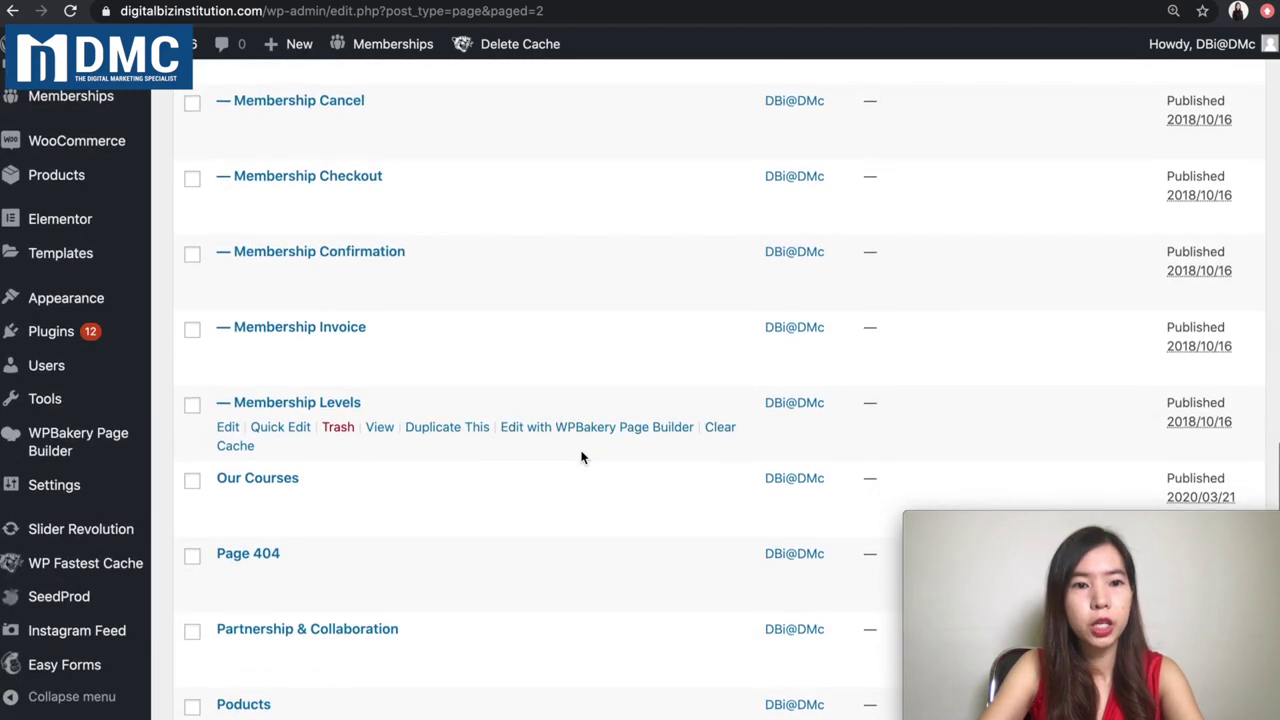
scroll(909, 322, "up", 10)
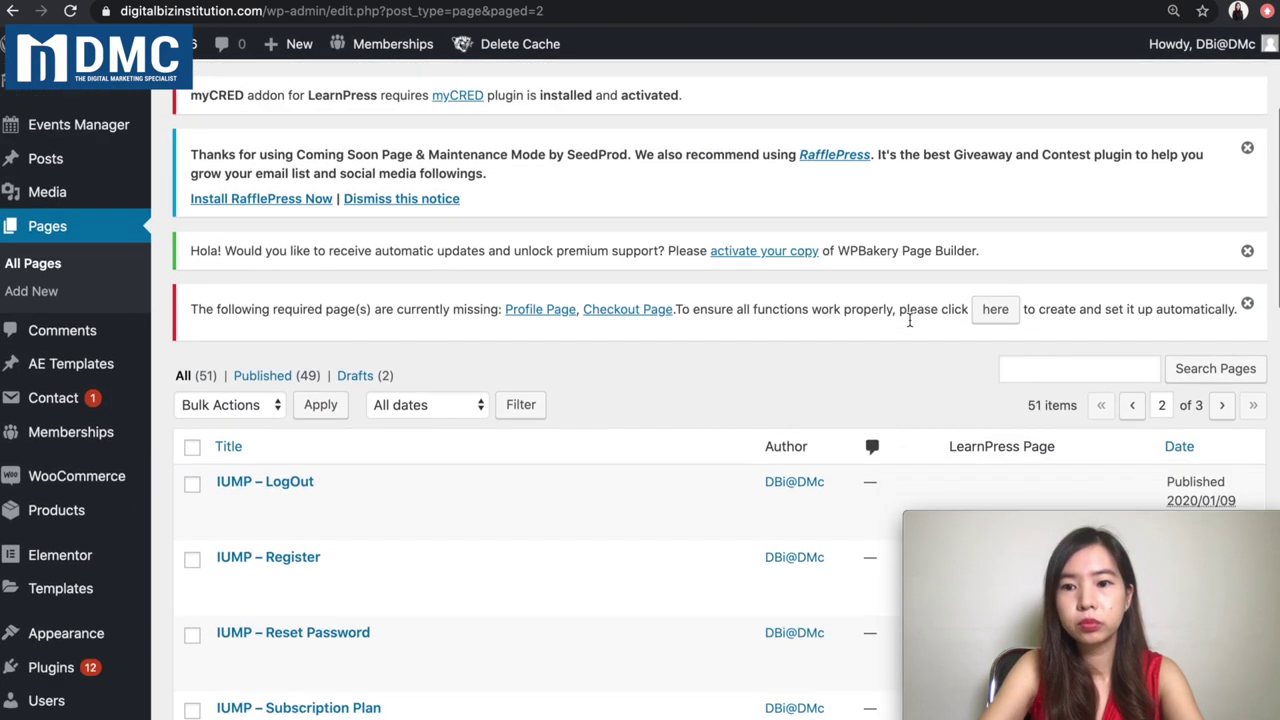
left_click(1222, 406)
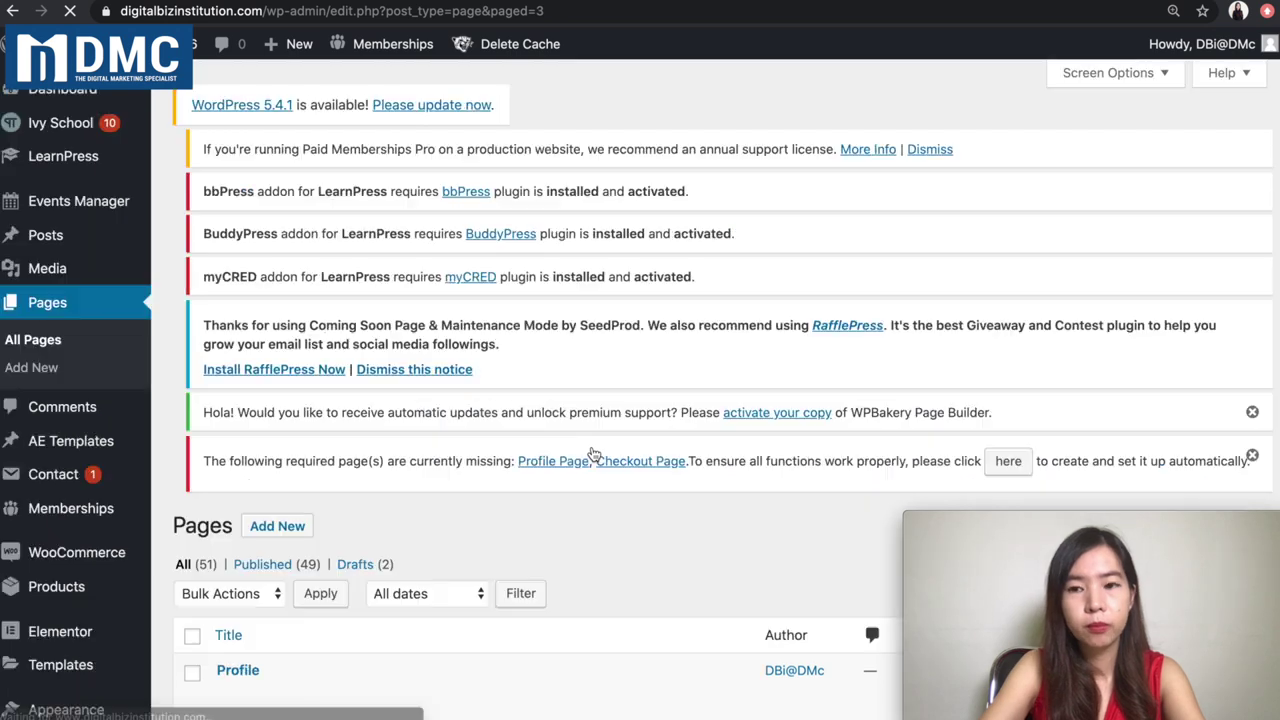
scroll(644, 448, "down", 10)
scroll(644, 446, "down", 1)
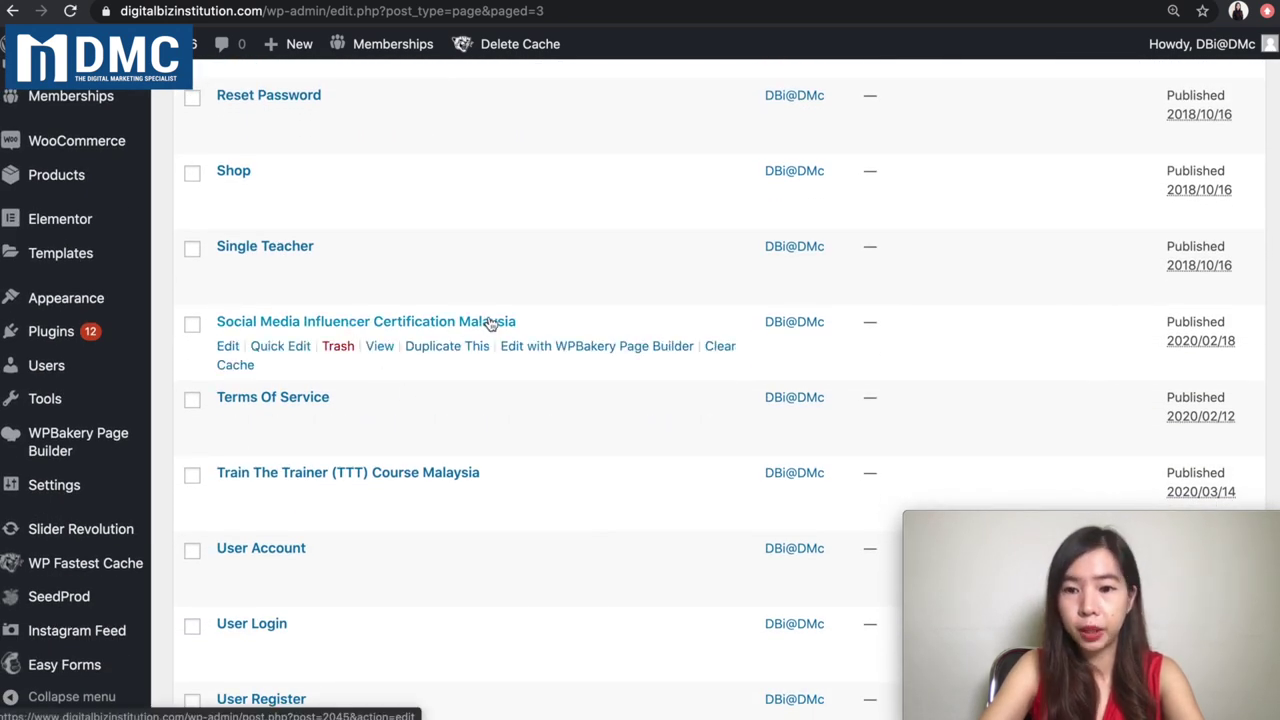
View the live Social Media Influencer Certification Malaysia course page and return to the dashboard's page list
left_click(414, 2)
mouse_move(1083, 227)
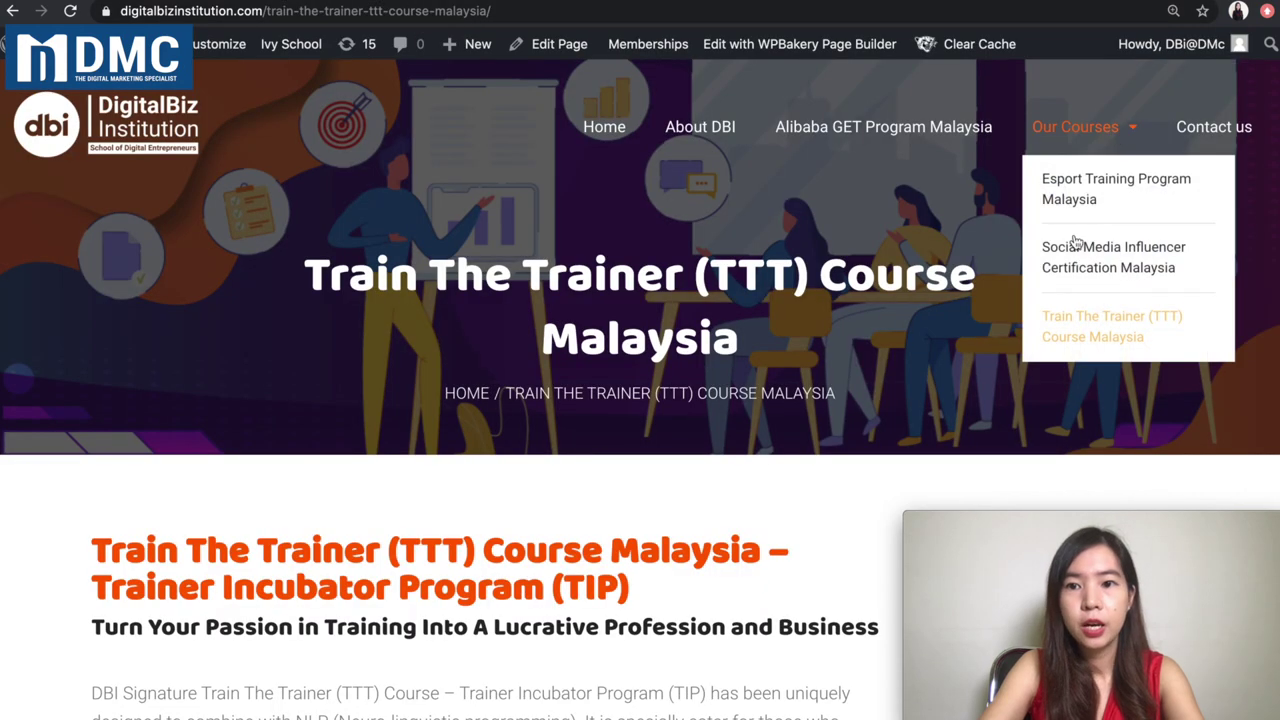
left_click(1068, 250)
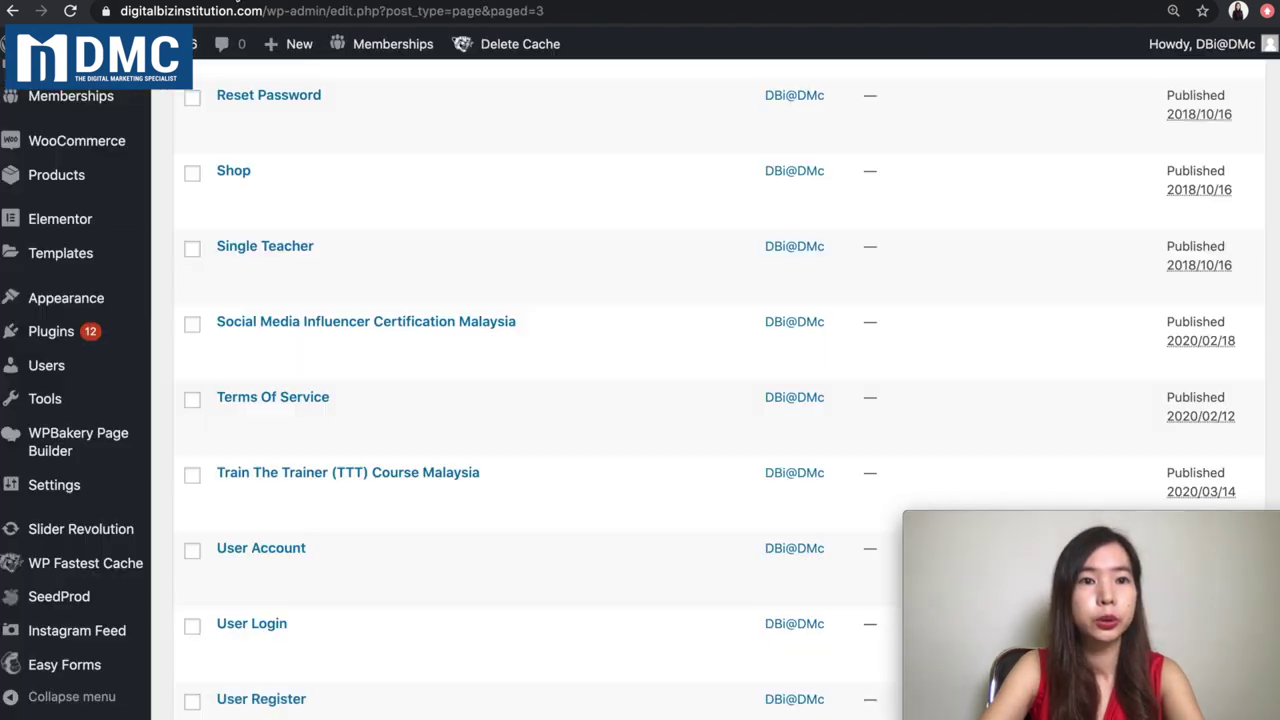
left_click(246, 5)
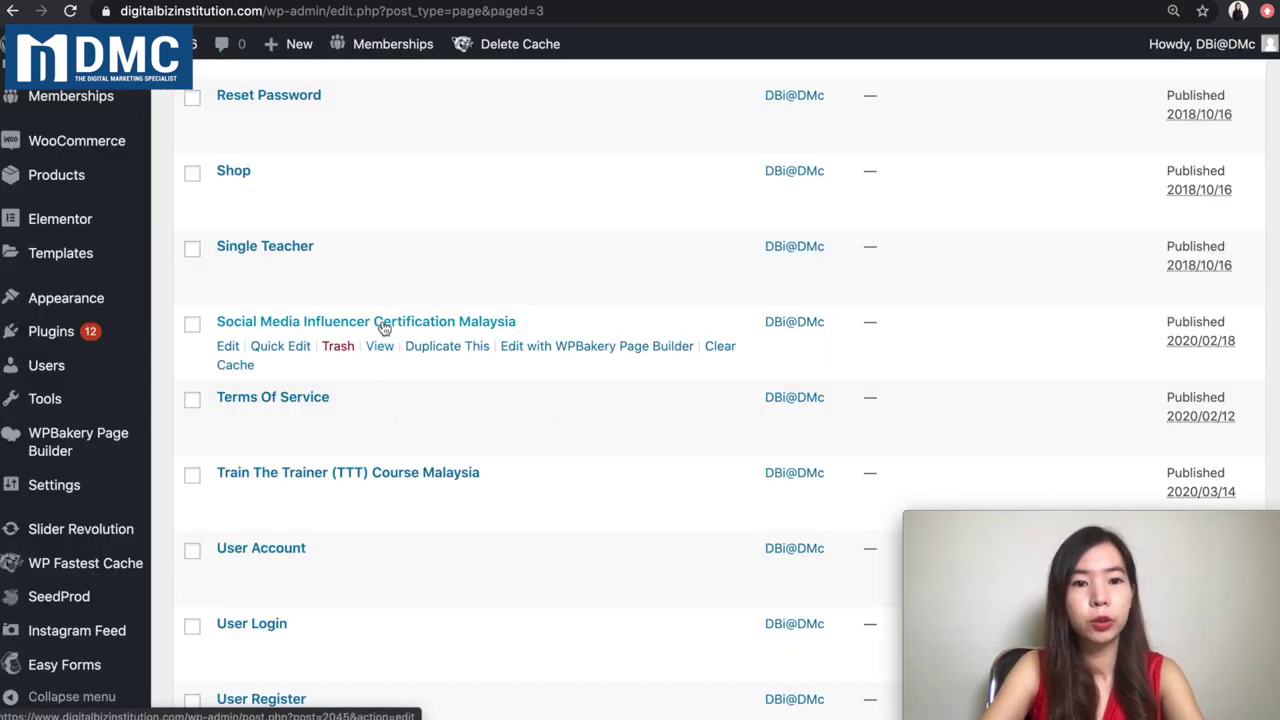
Duplicate the Social Media Influencer Certification Malaysia page and locate its draft copy on the third page of the list
left_click(447, 347)
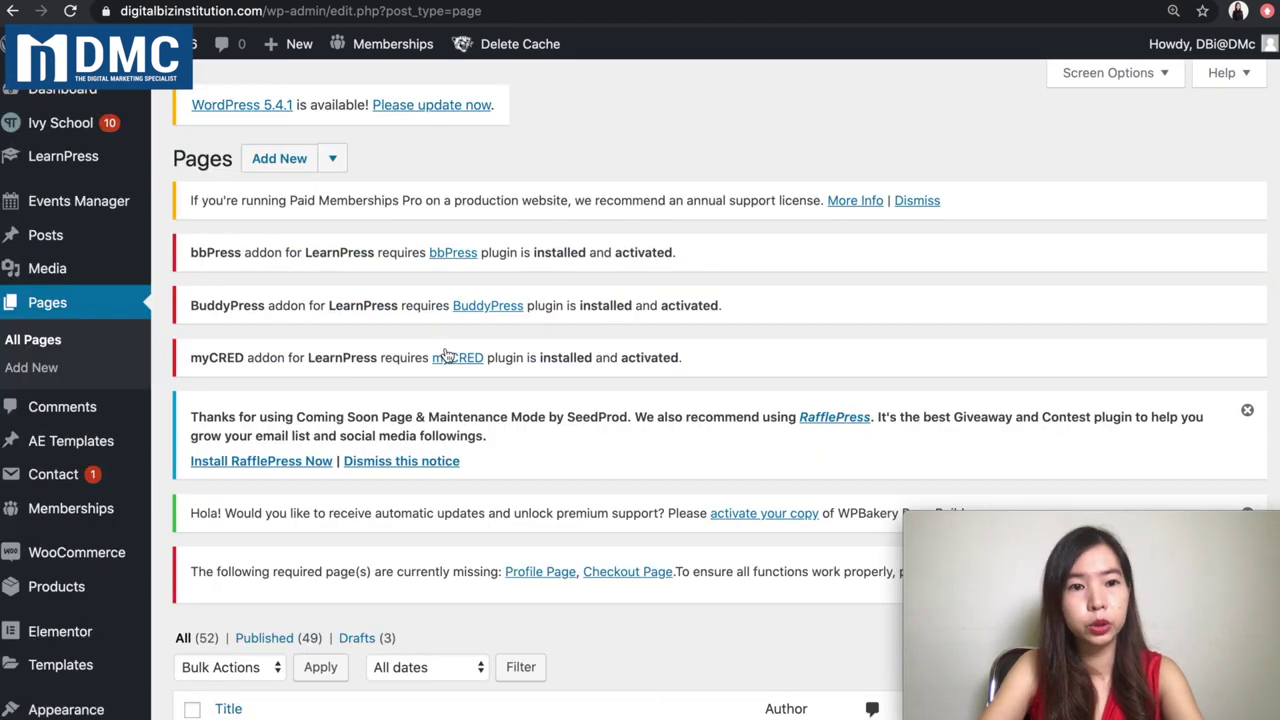
scroll(447, 355, "down", 4)
scroll(443, 354, "down", 5)
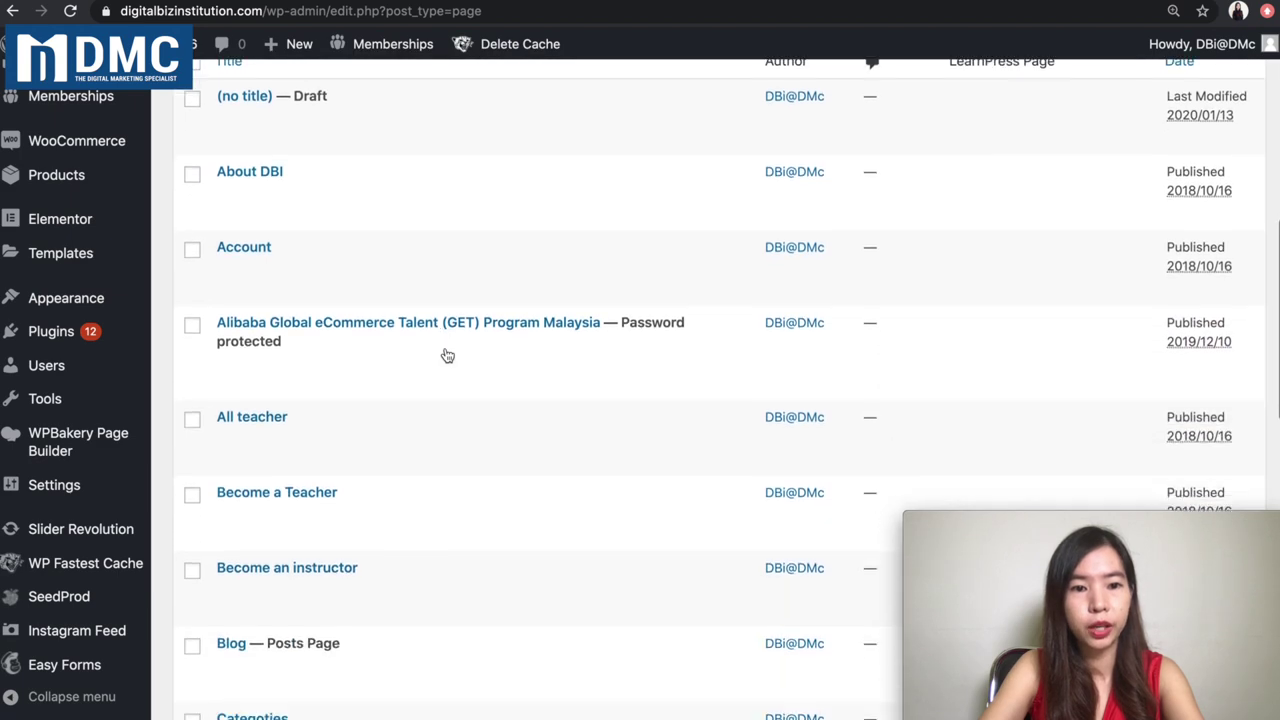
scroll(899, 216, "up", 4)
left_click(1221, 214)
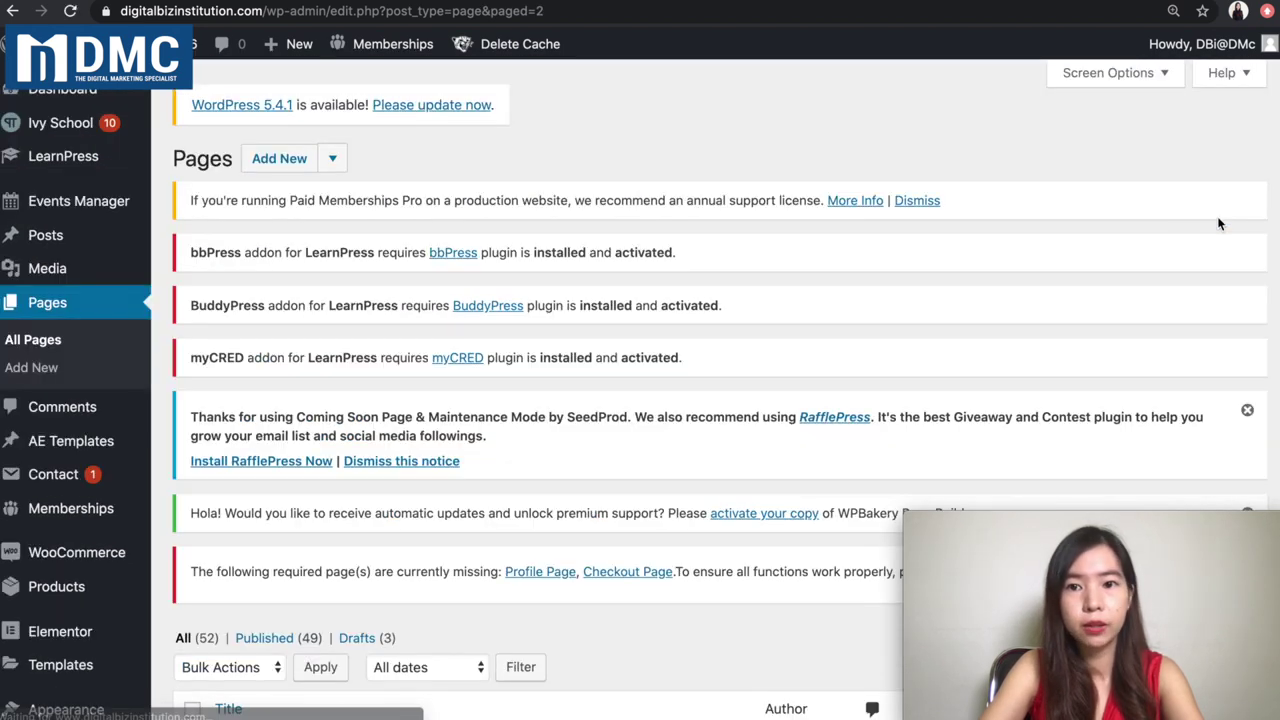
scroll(700, 335, "down", 4)
scroll(699, 337, "down", 2)
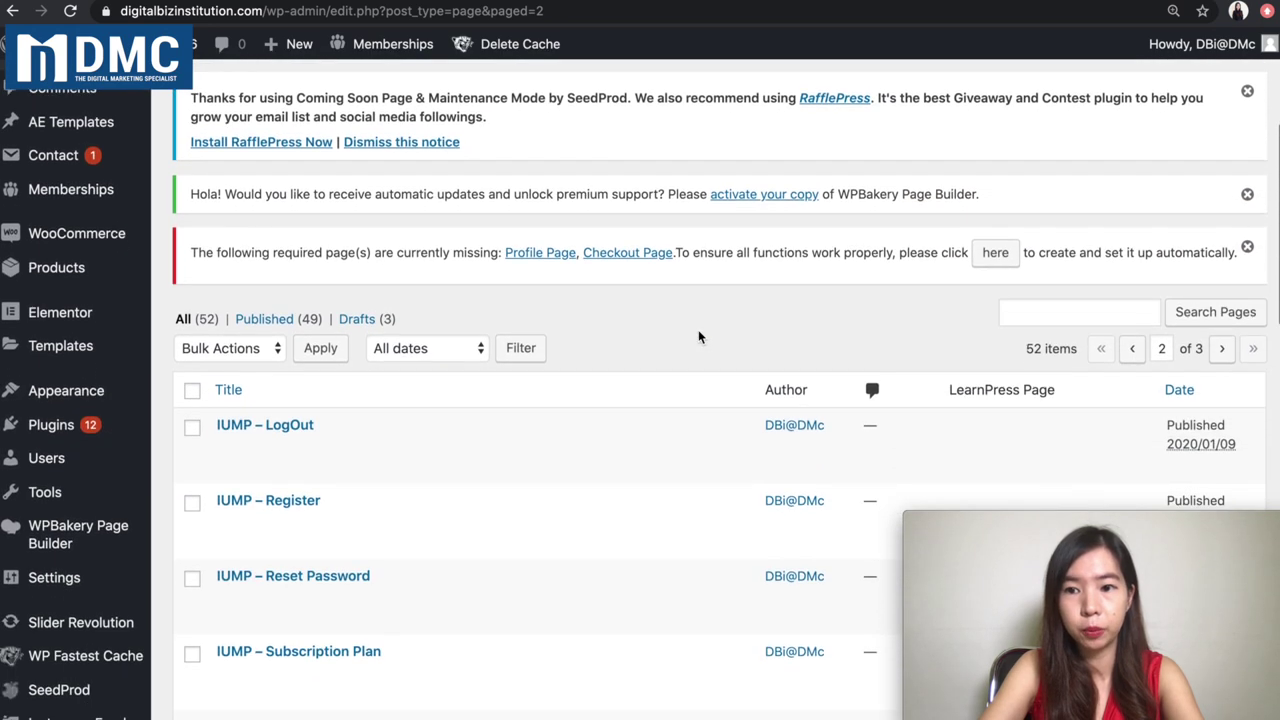
left_click(1222, 349)
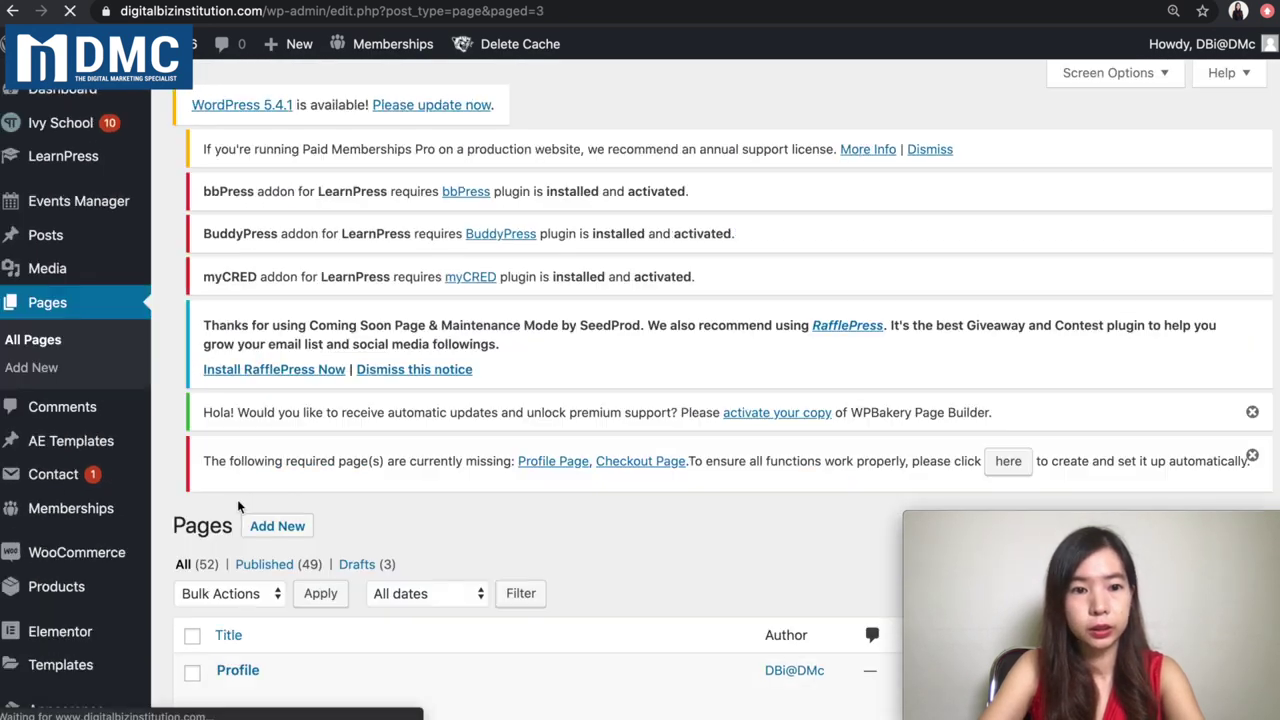
scroll(358, 498, "down", 8)
scroll(358, 498, "down", 8)
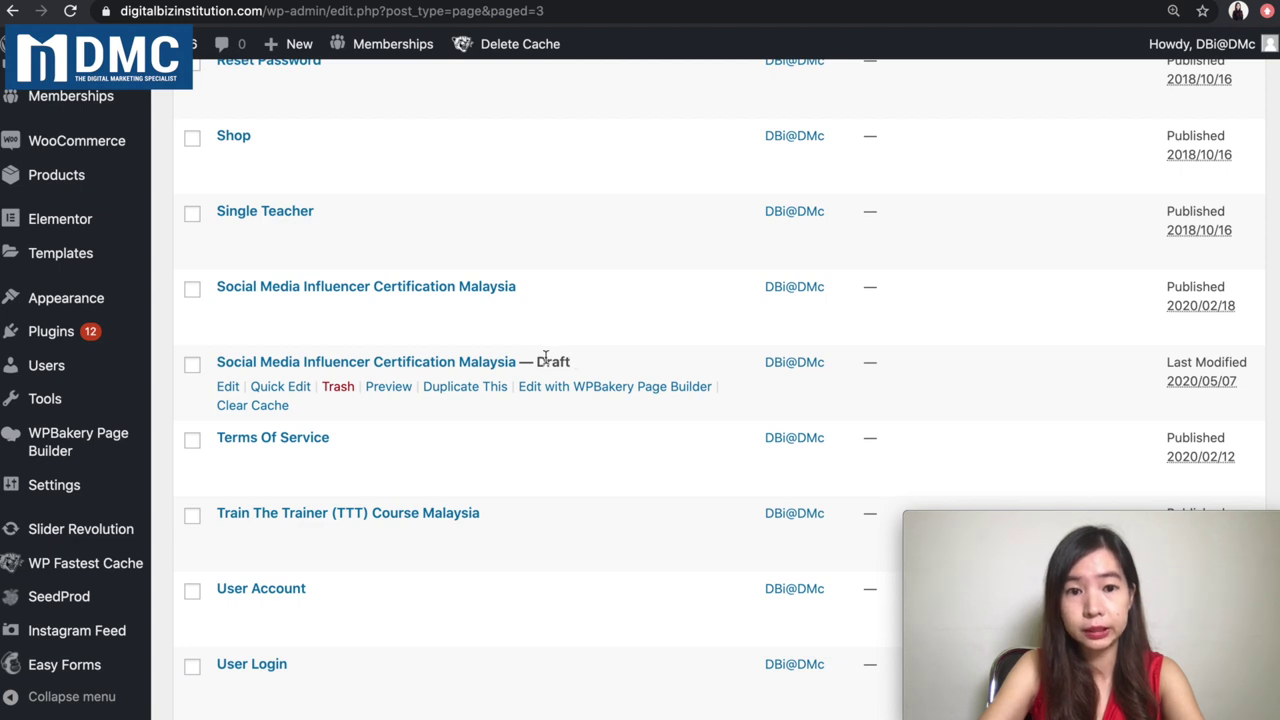
Open the draft copy for editing and change its page title to "Digital Marketing Certification Malaysia"
left_click(229, 389)
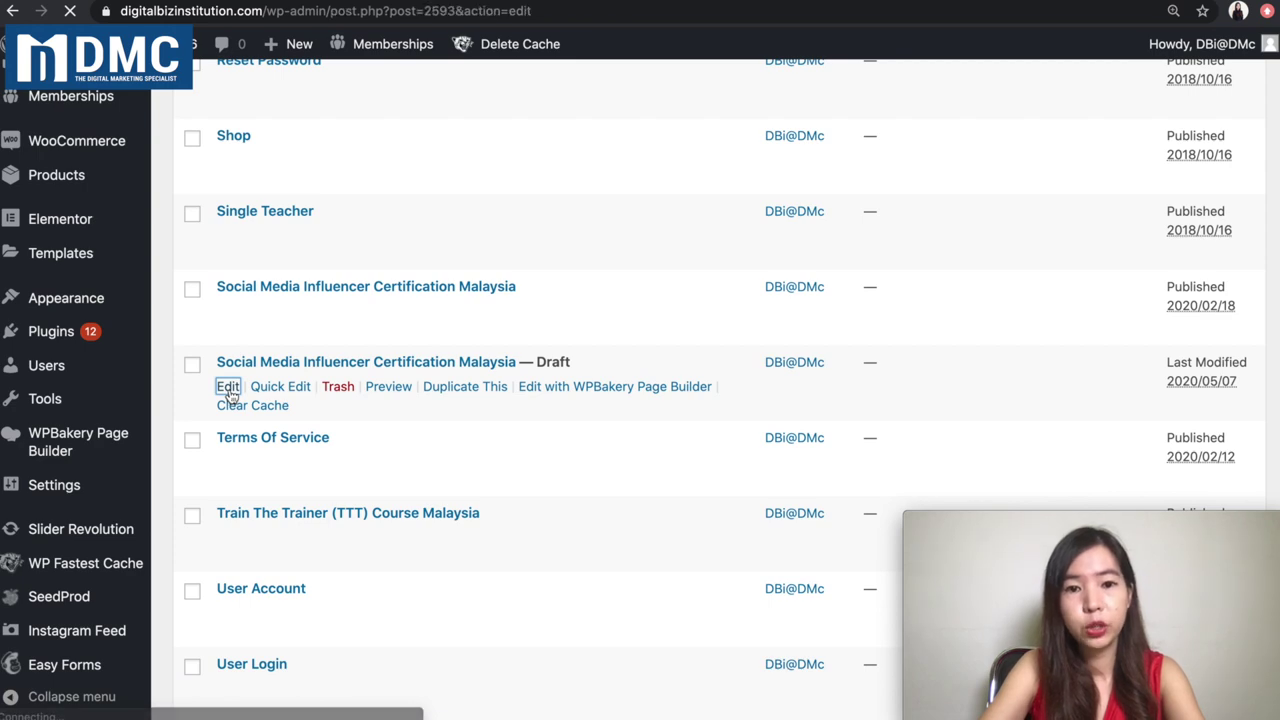
scroll(401, 376, "down", 3)
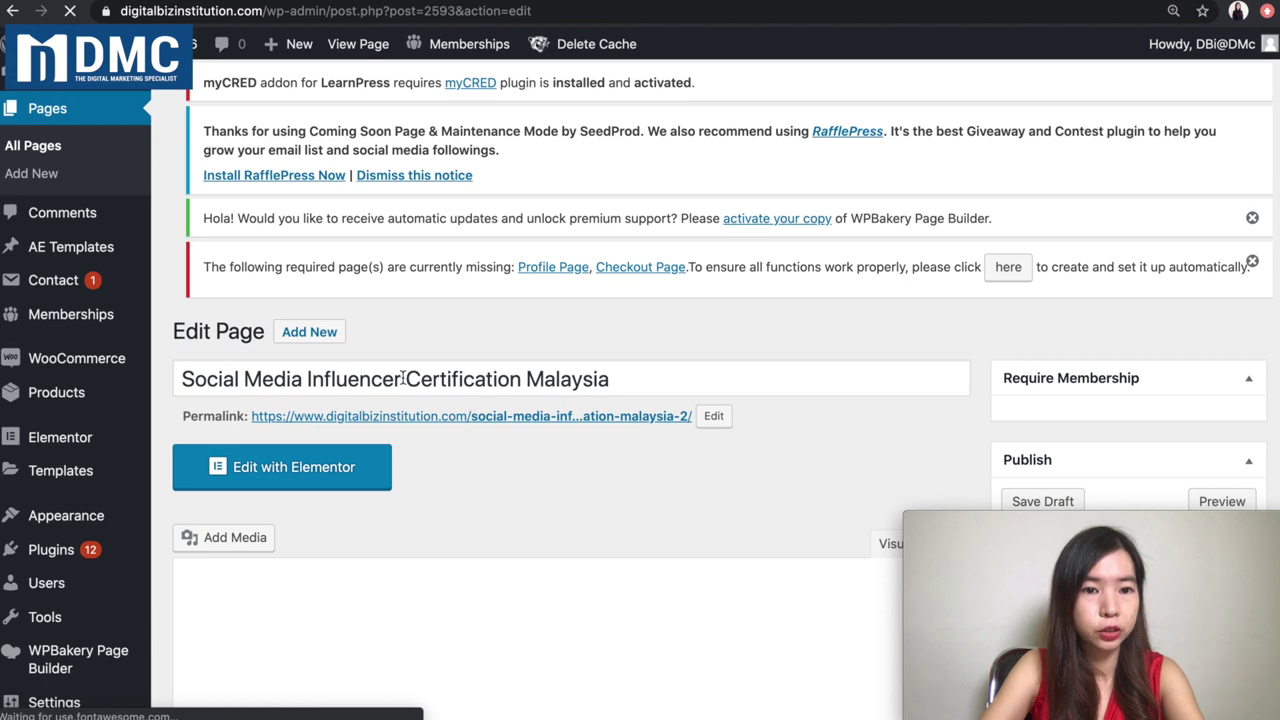
scroll(402, 380, "up", 3)
scroll(391, 391, "down", 3)
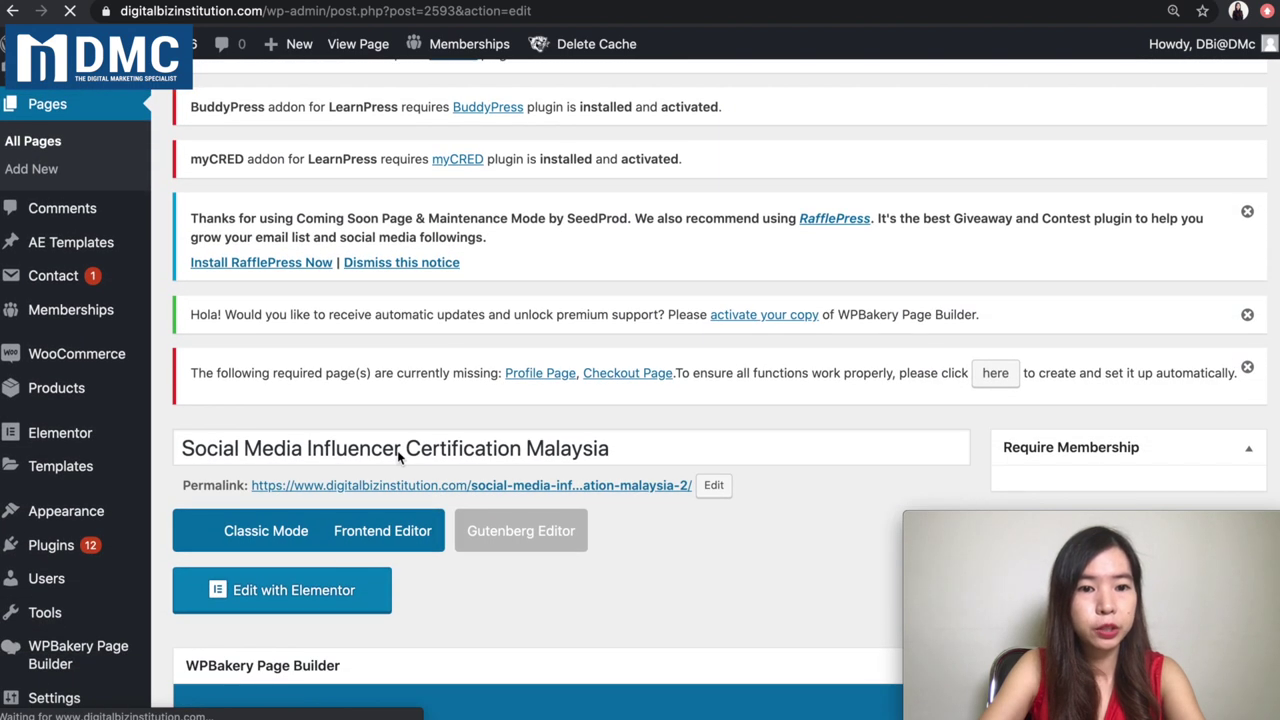
left_click(215, 452)
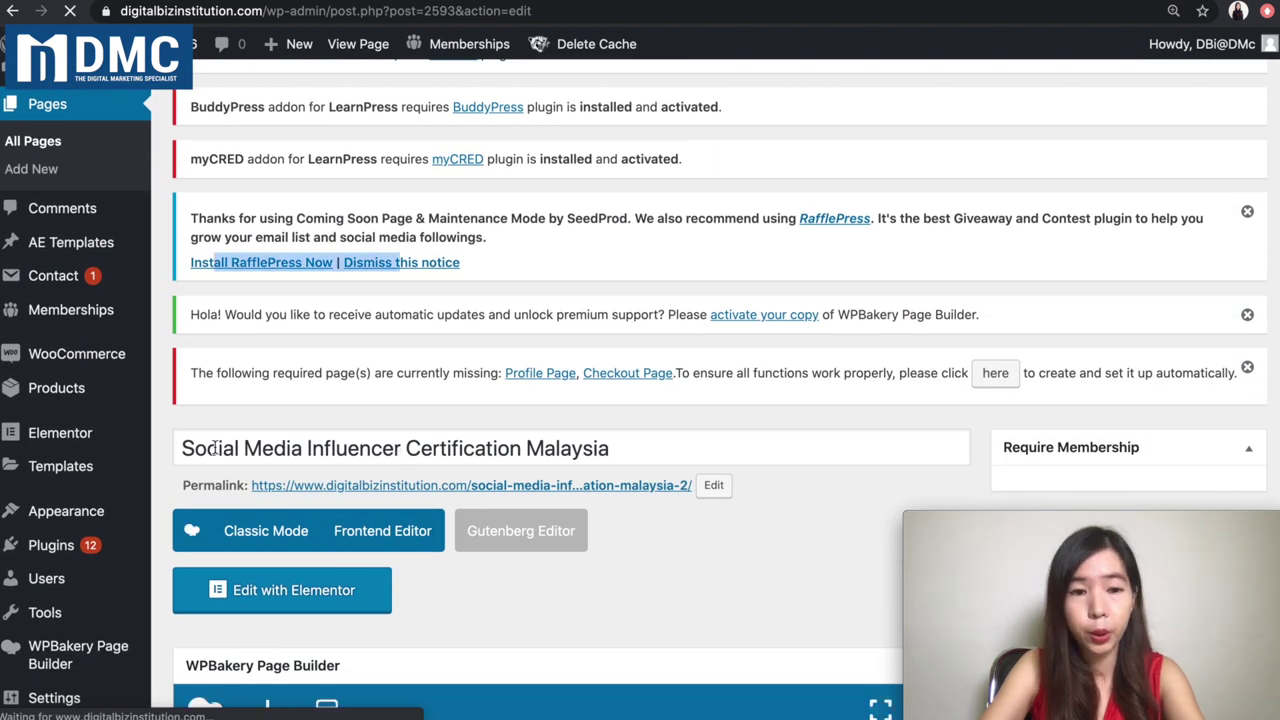
left_click_drag(208, 450, 321, 450)
type("Digital Mar")
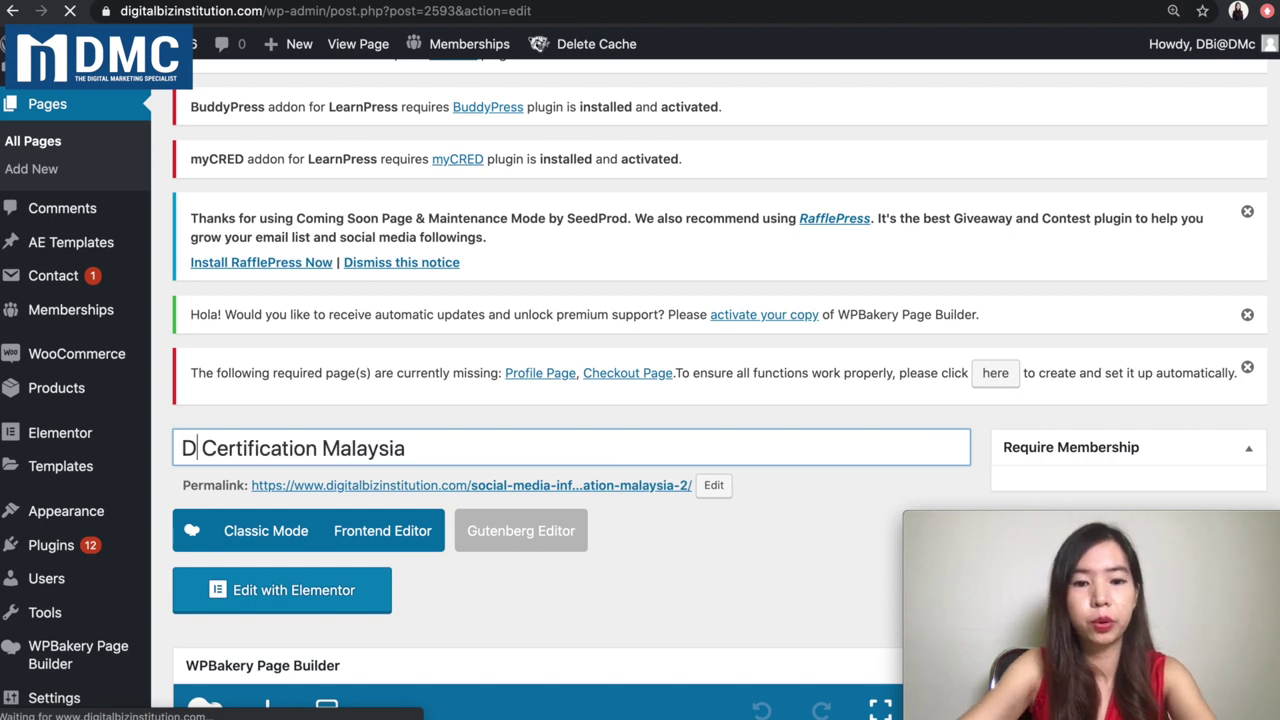
type("keting")
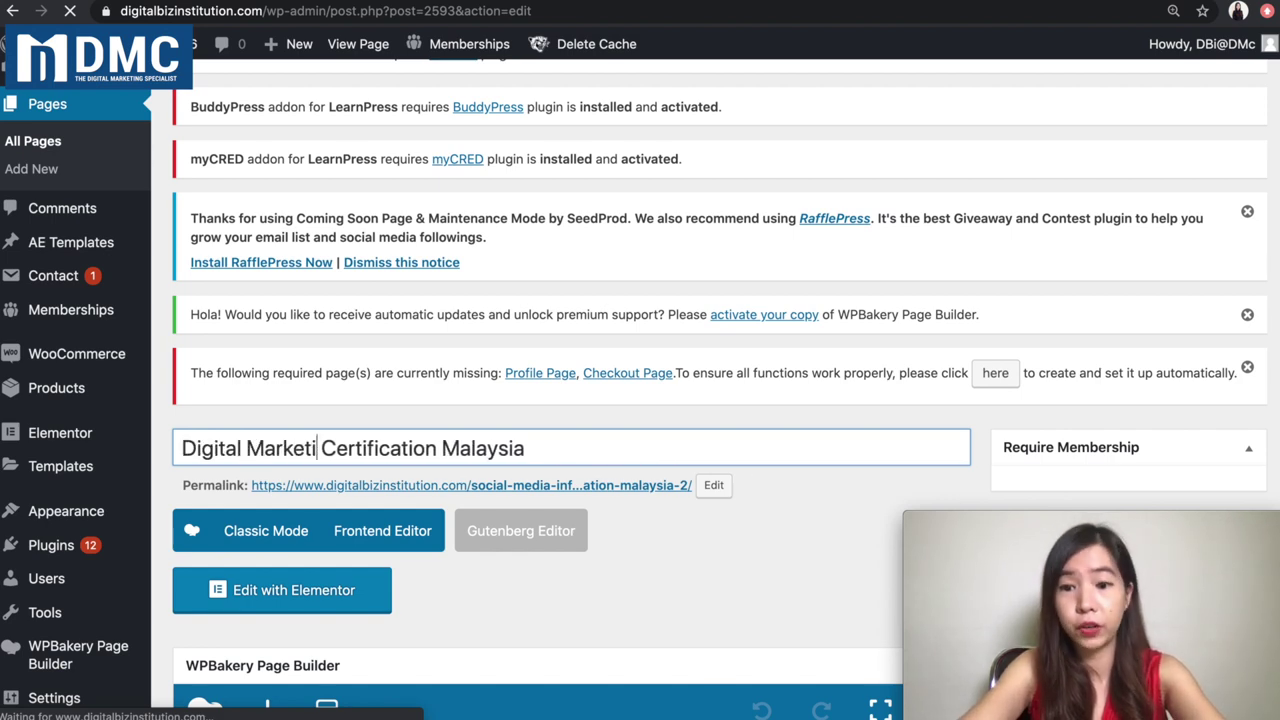
Copy the page title and use it as the new permalink slug, "Digital Marketing Certification Malaysia"
scroll(432, 462, "down", 2)
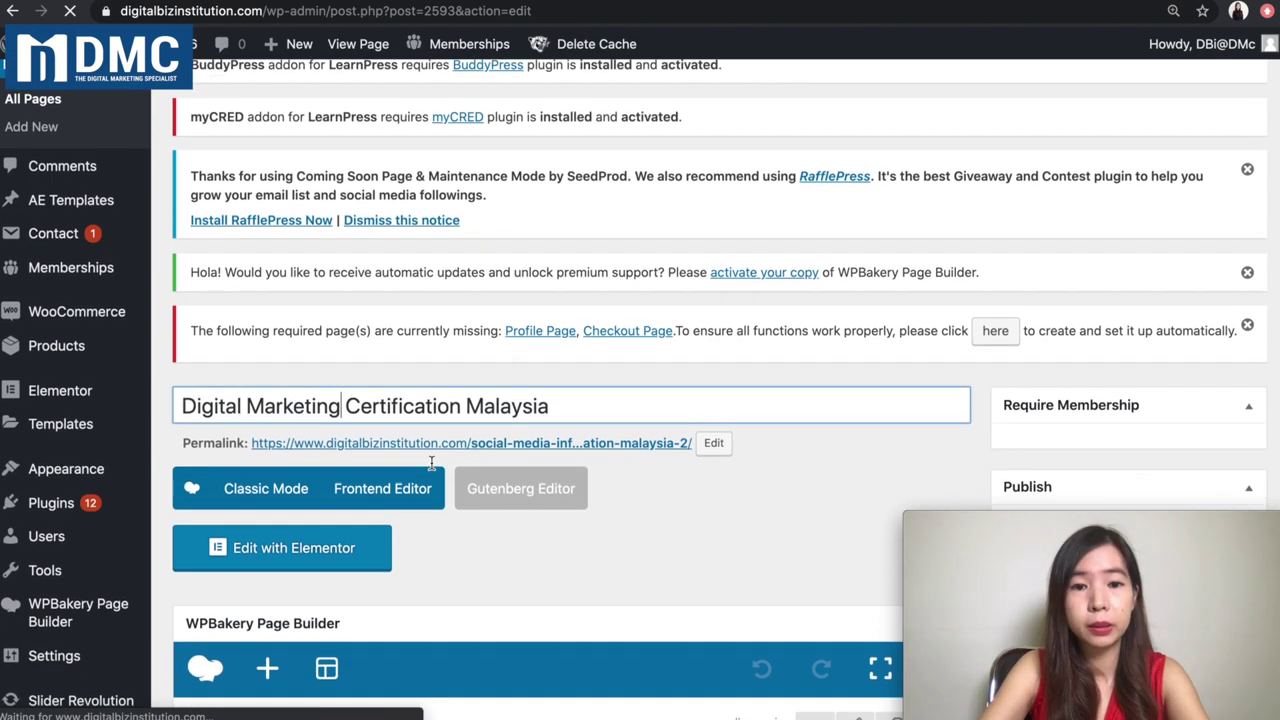
key("ctrl+a")
key("ctrl+c")
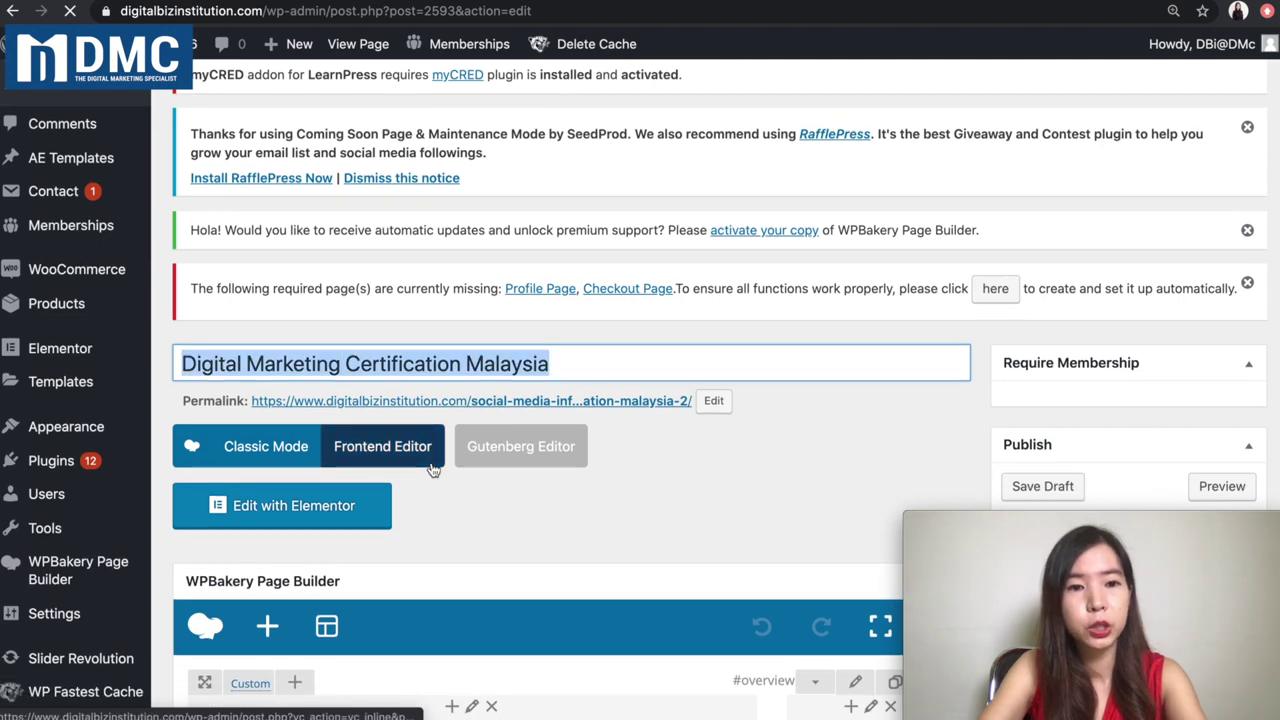
left_click(716, 401)
key("ctrl+a")
key("ctrl+v")
left_click(699, 403)
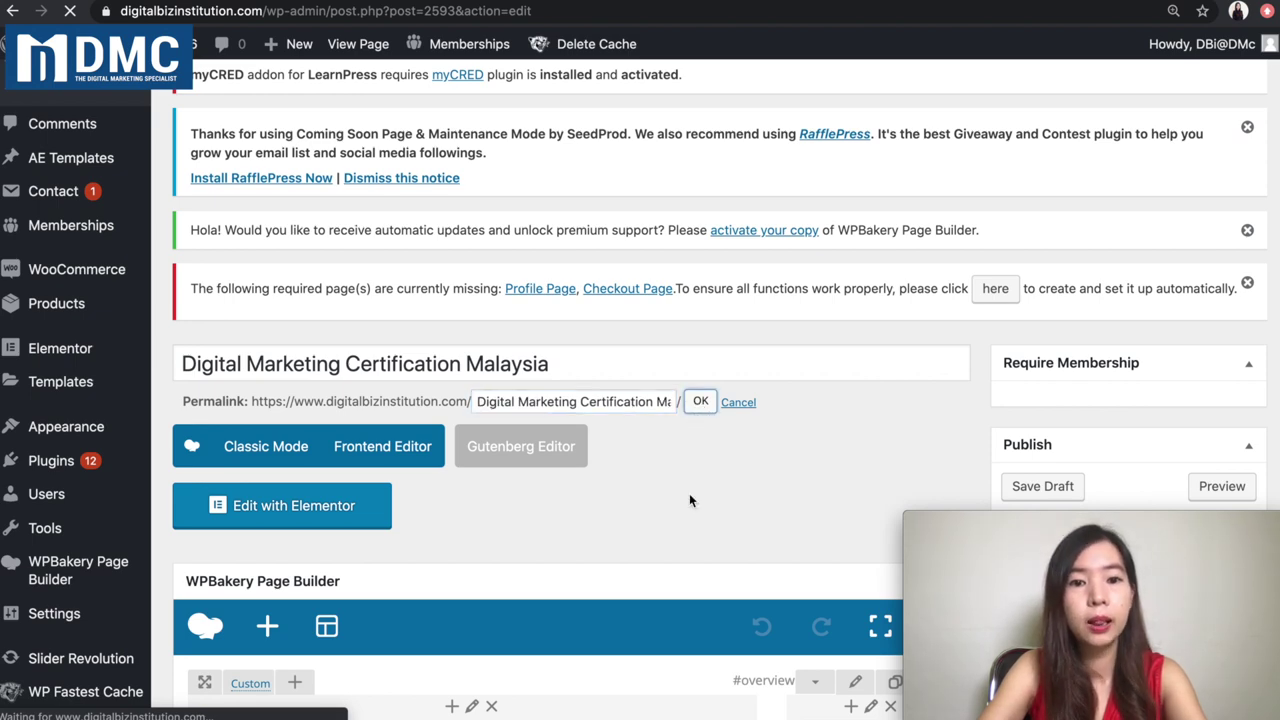
scroll(689, 495, "down", 2)
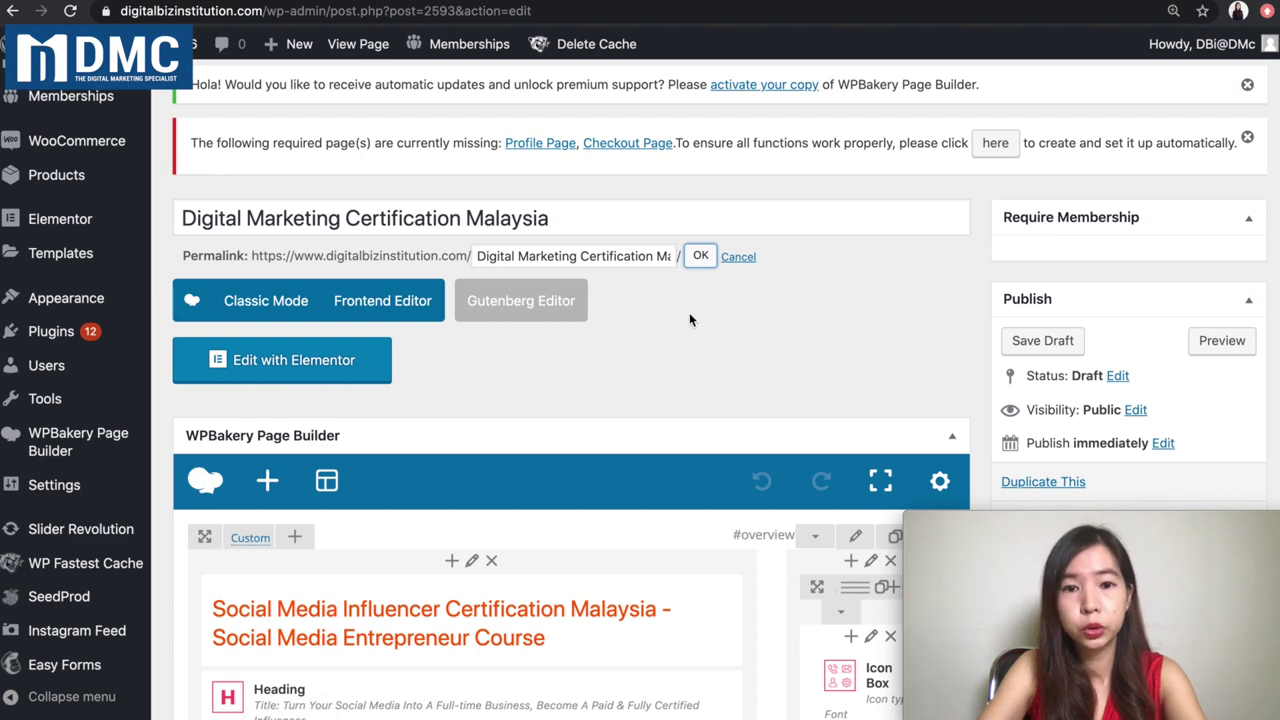
left_click(700, 256)
In the first text block's HTML, replace "Social Media Influencer" in the heading with "Digital Marketing" and save the block
scroll(653, 418, "down", 3)
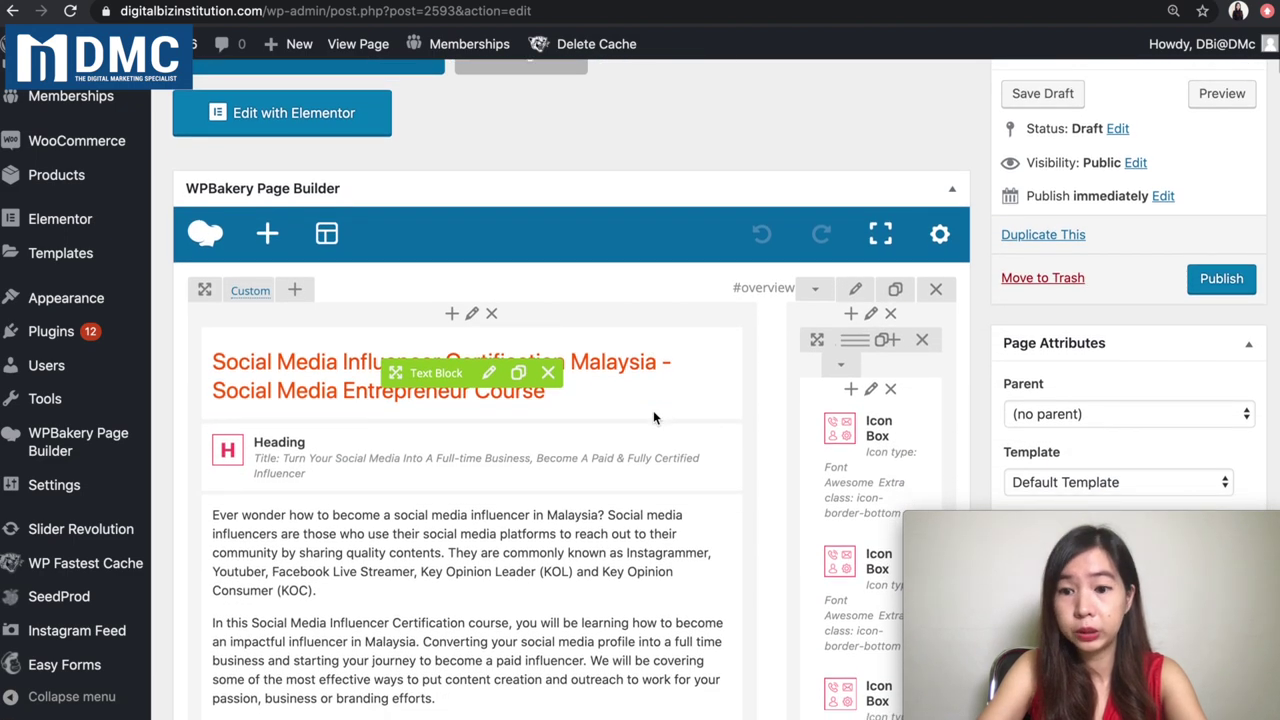
left_click(485, 377)
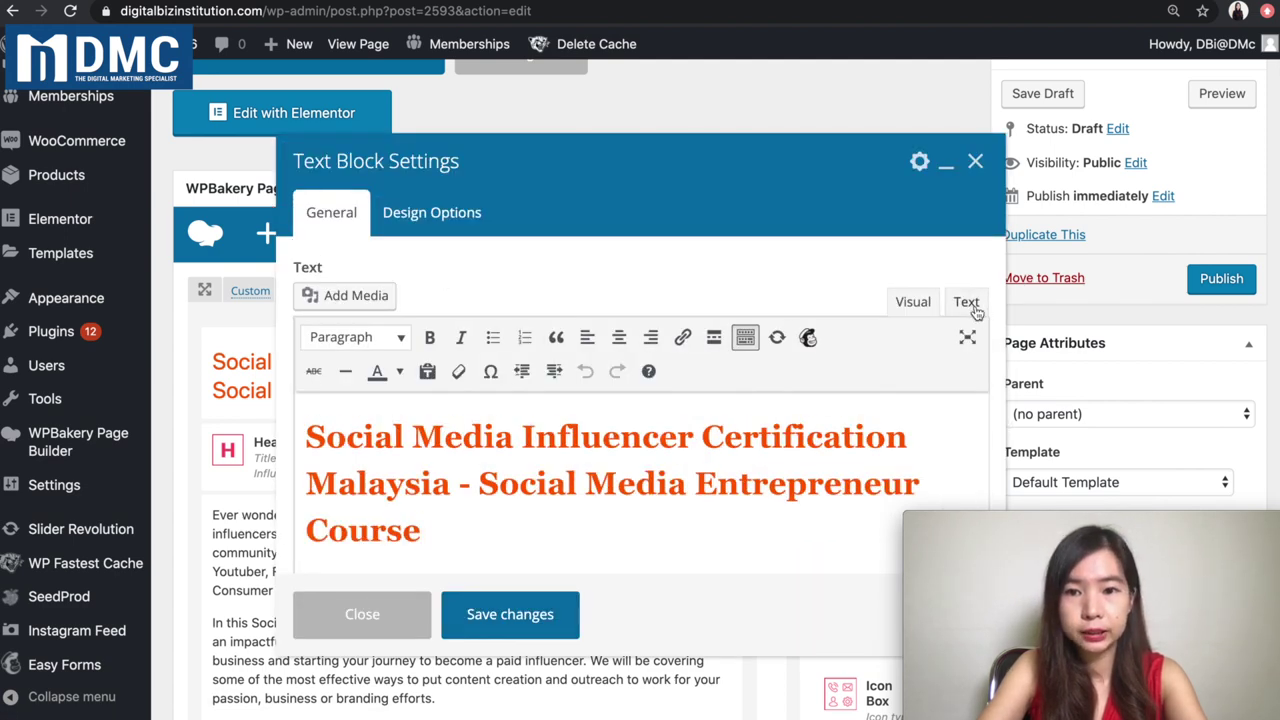
left_click(966, 303)
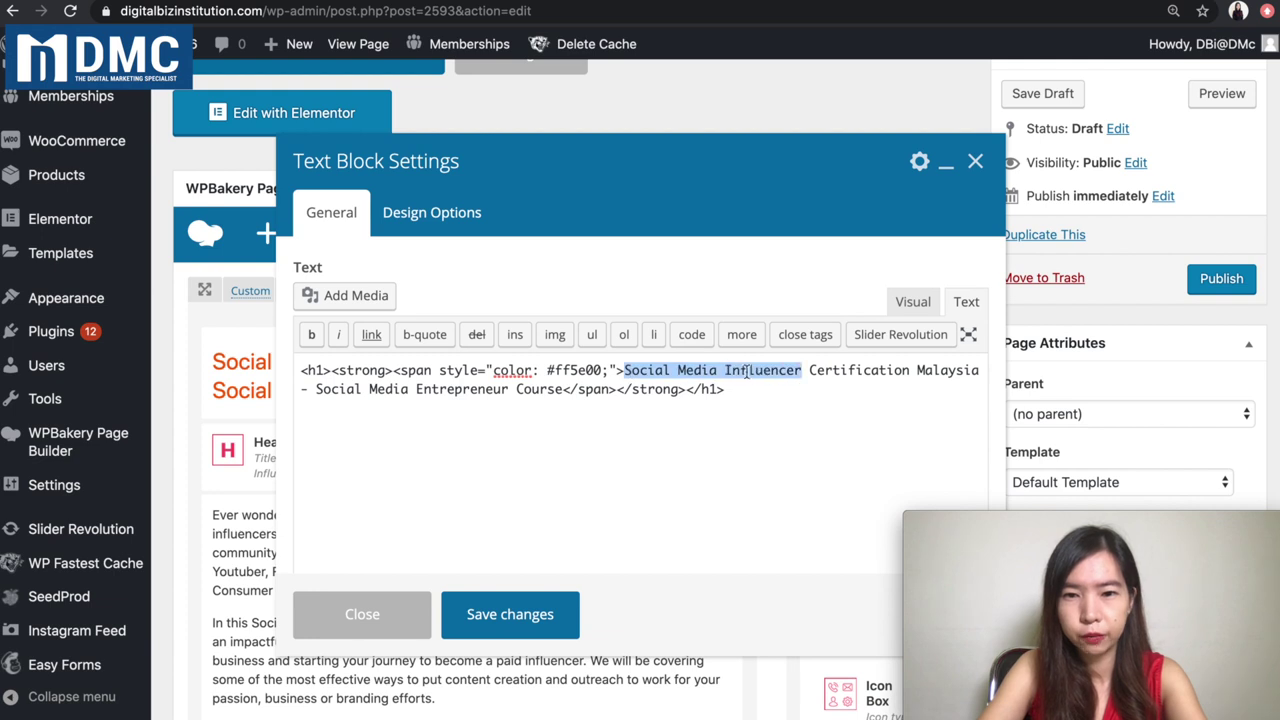
type("Digital")
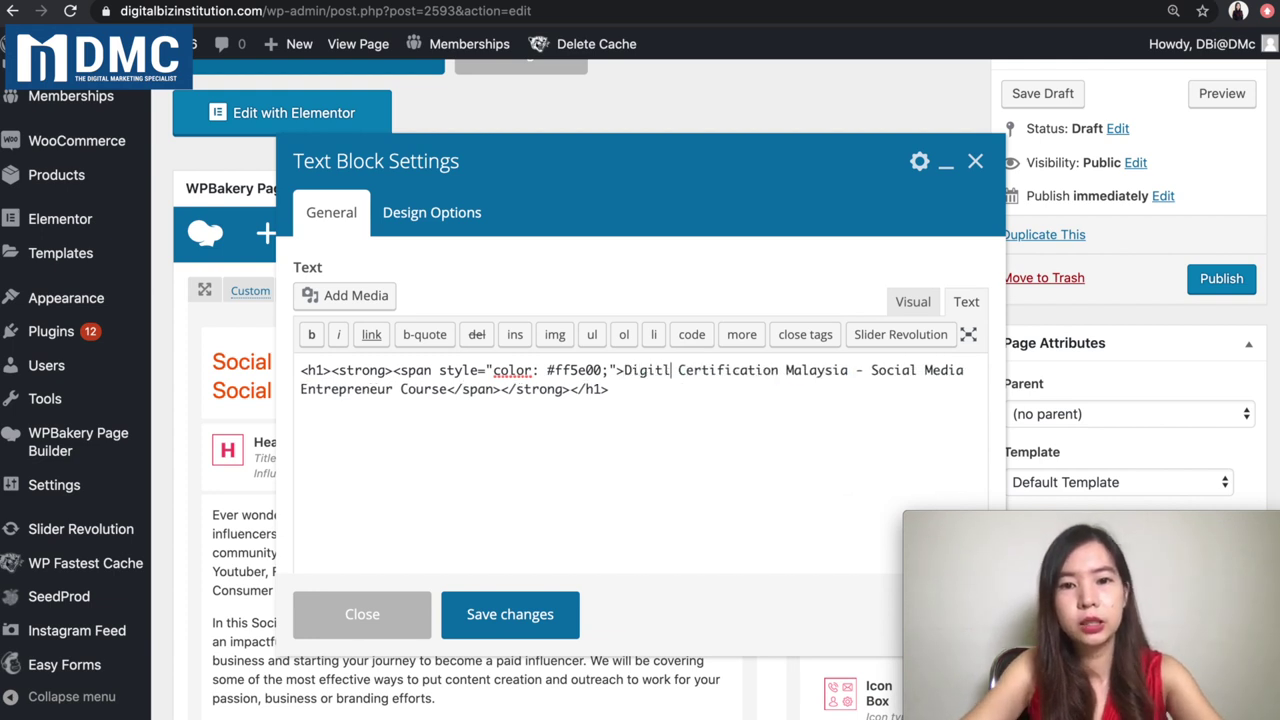
type(" Market")
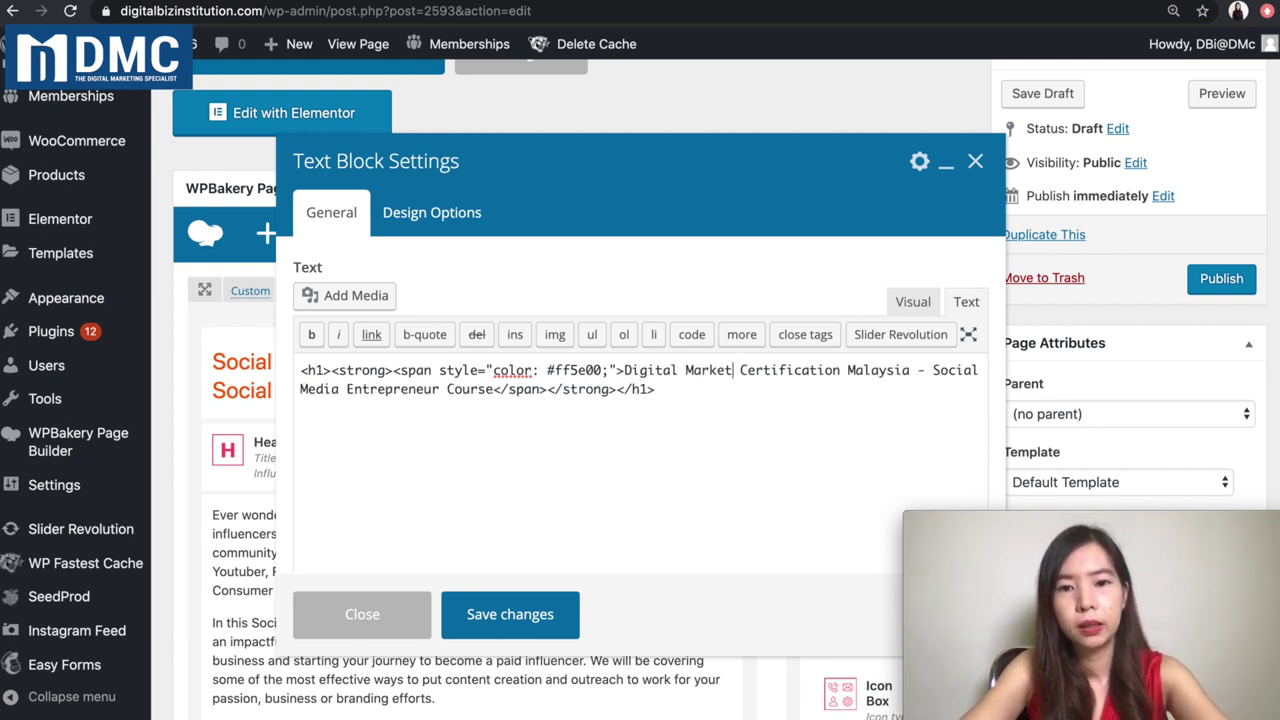
type("ing")
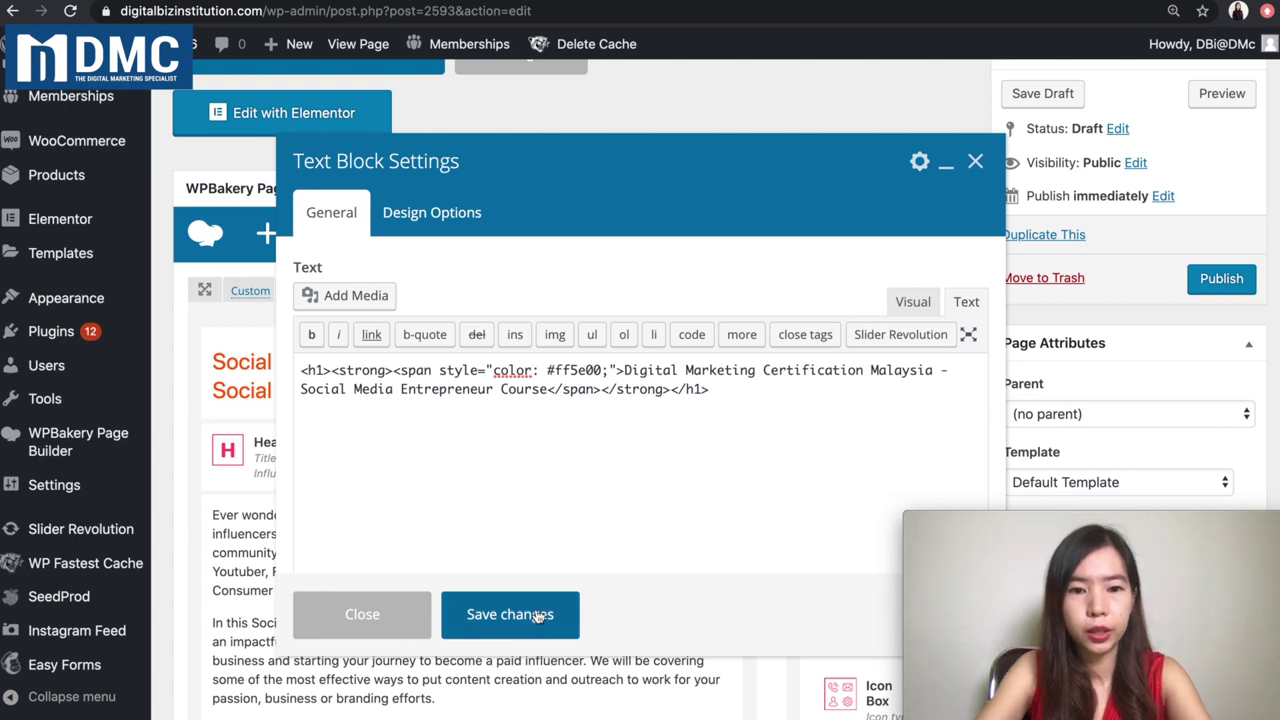
left_click(540, 615)
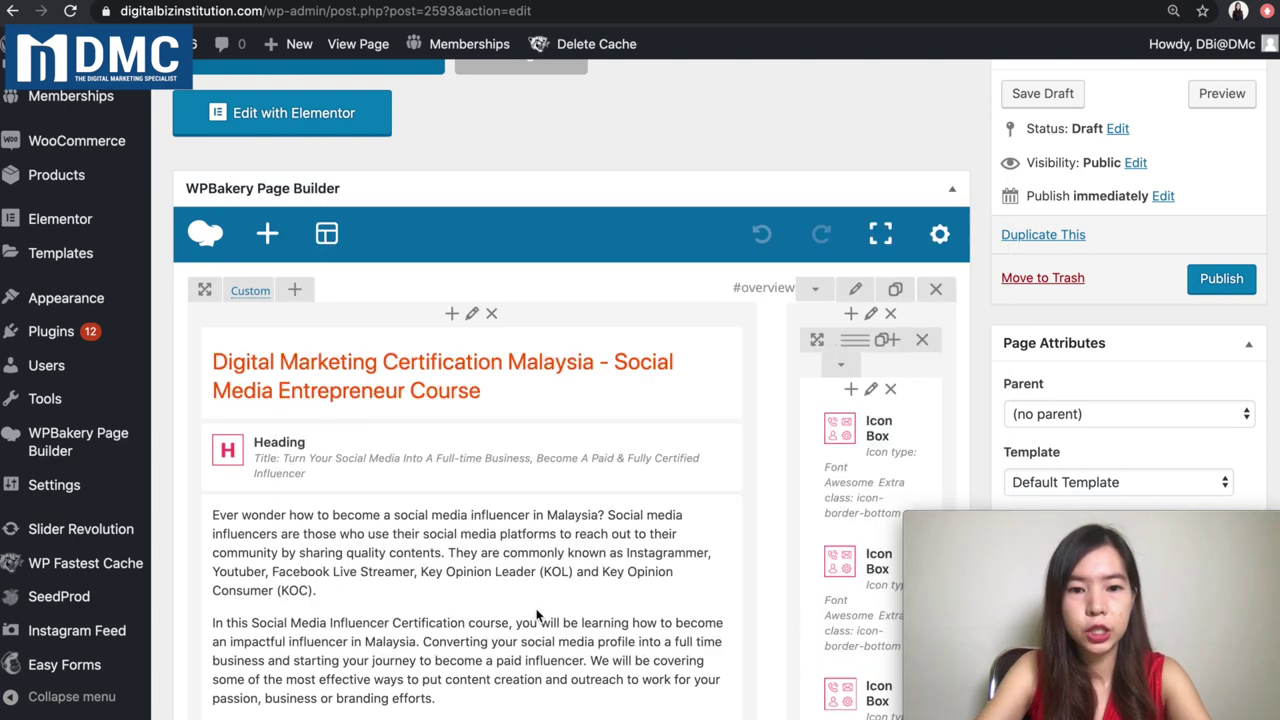
Publish the duplicated page and open its permalink in a new browser tab
left_click(1222, 279)
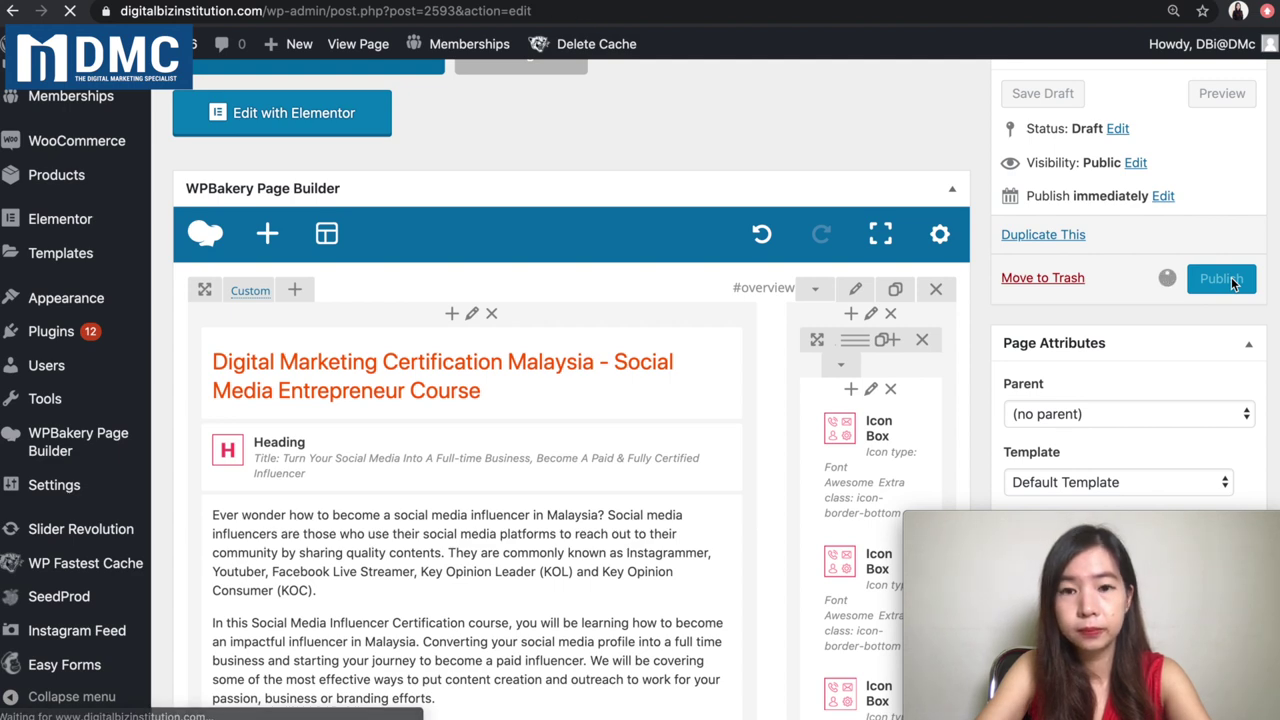
scroll(591, 467, "down", 5)
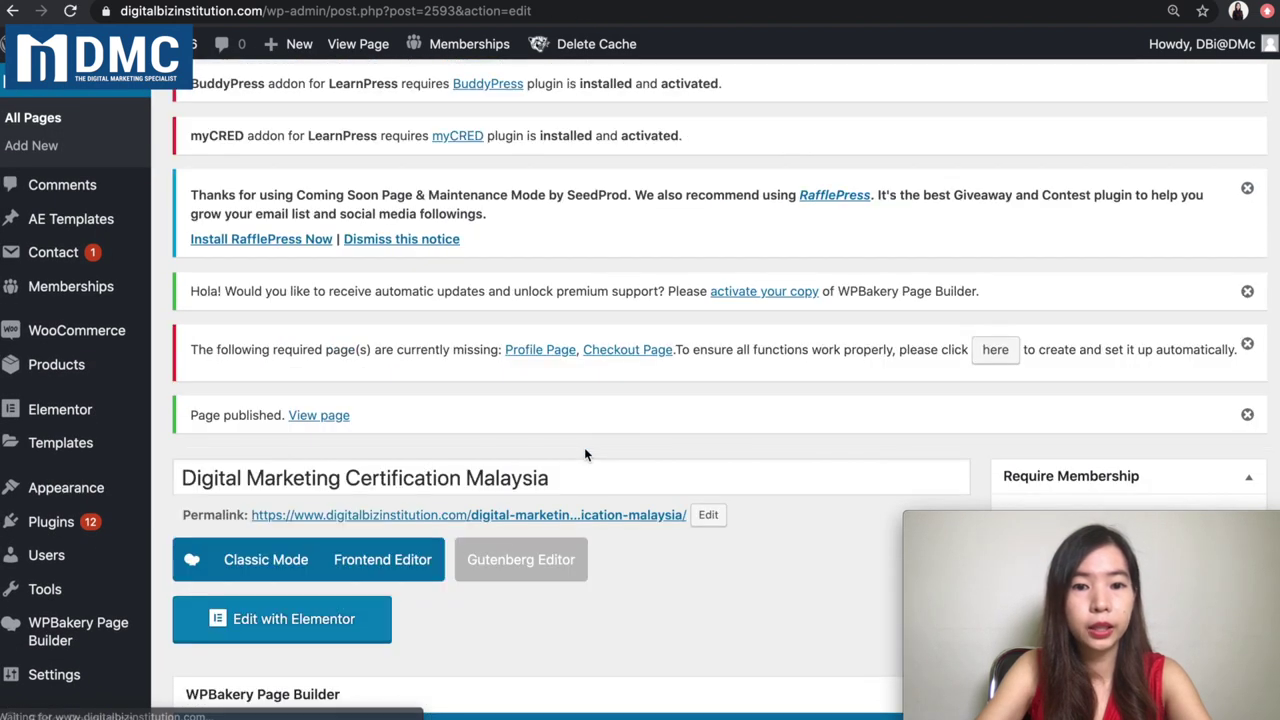
right_click(566, 512)
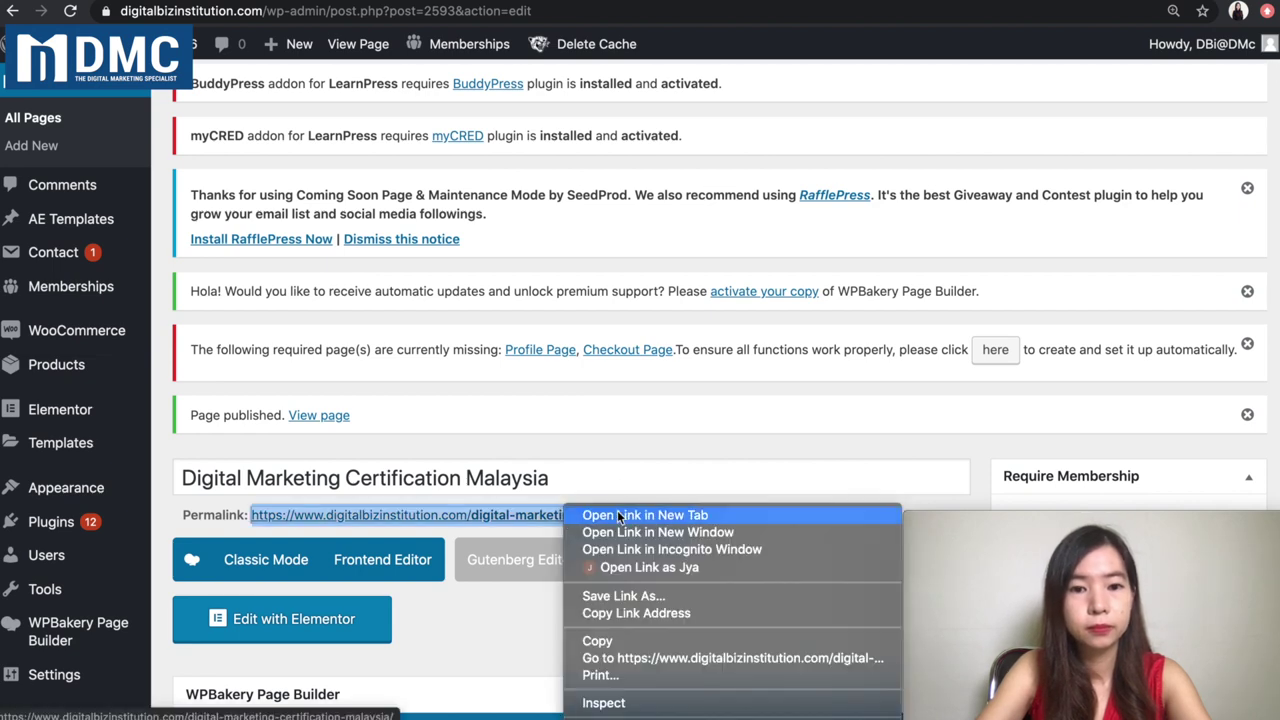
left_click(617, 512)
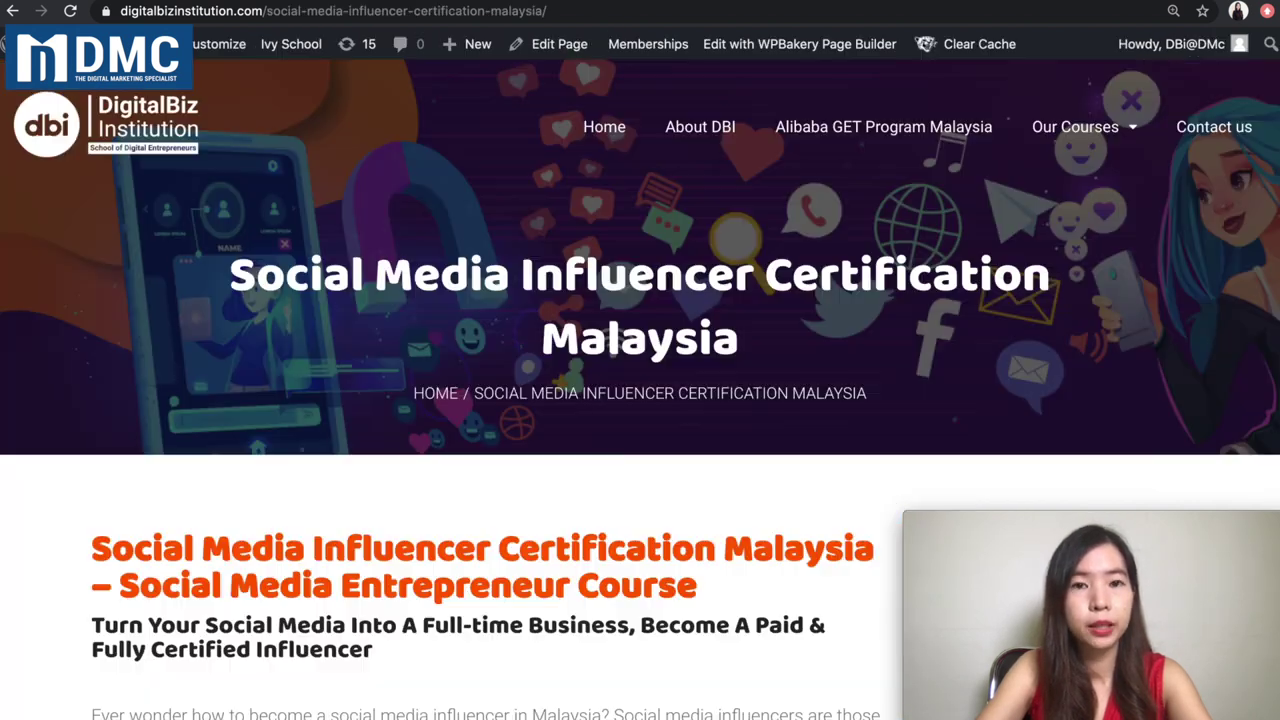
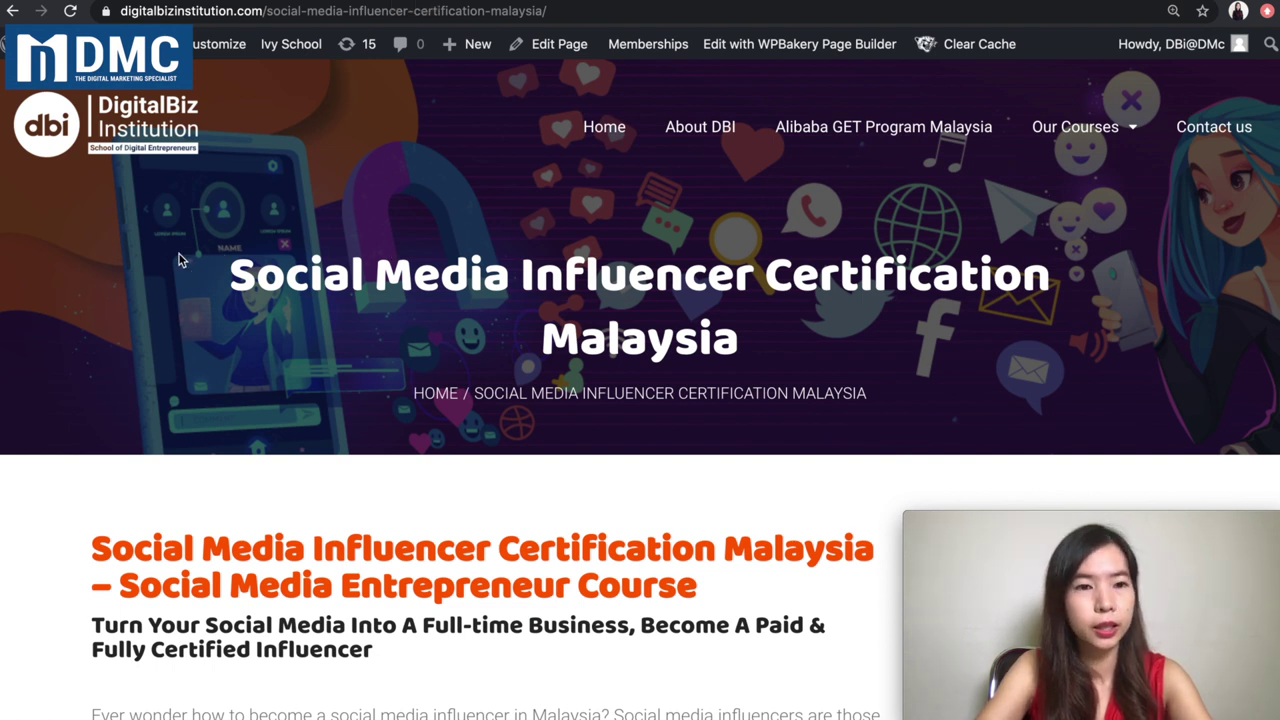
Compare the live page's banner title and orange heading with the original page and the title in the editor
scroll(172, 272, "down", 1)
scroll(172, 272, "up", 1)
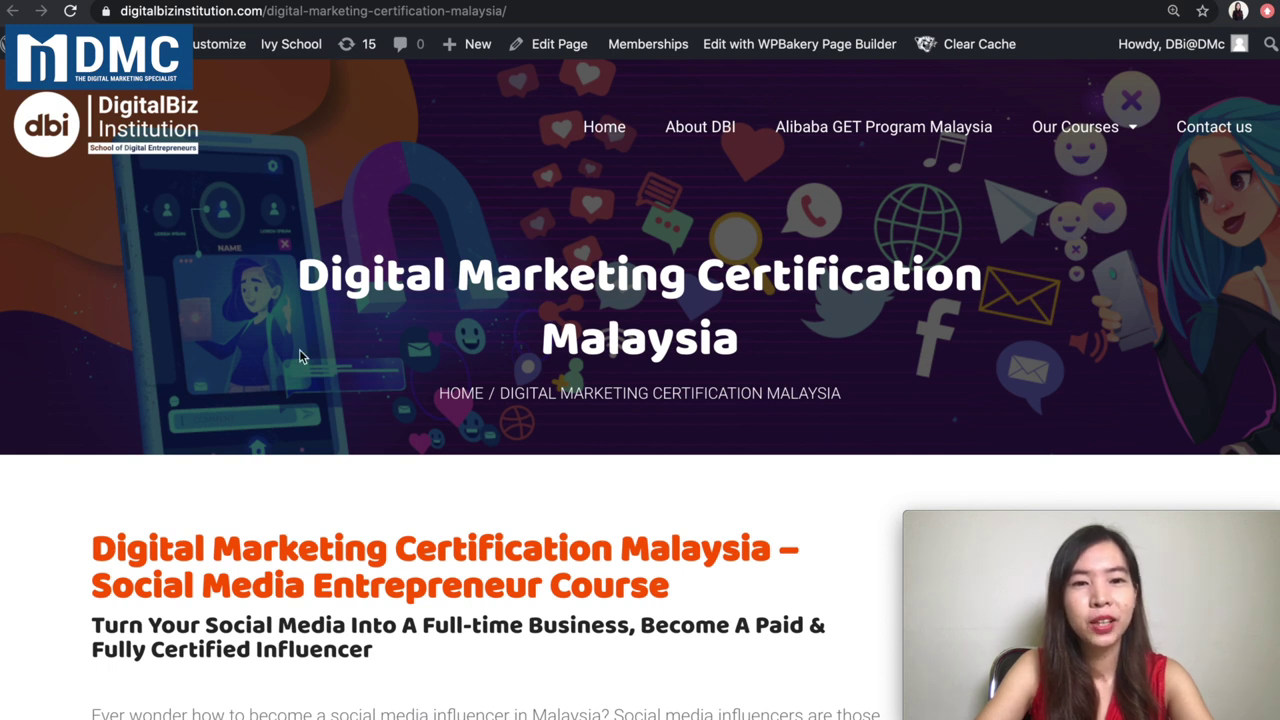
left_click_drag(300, 272, 729, 330)
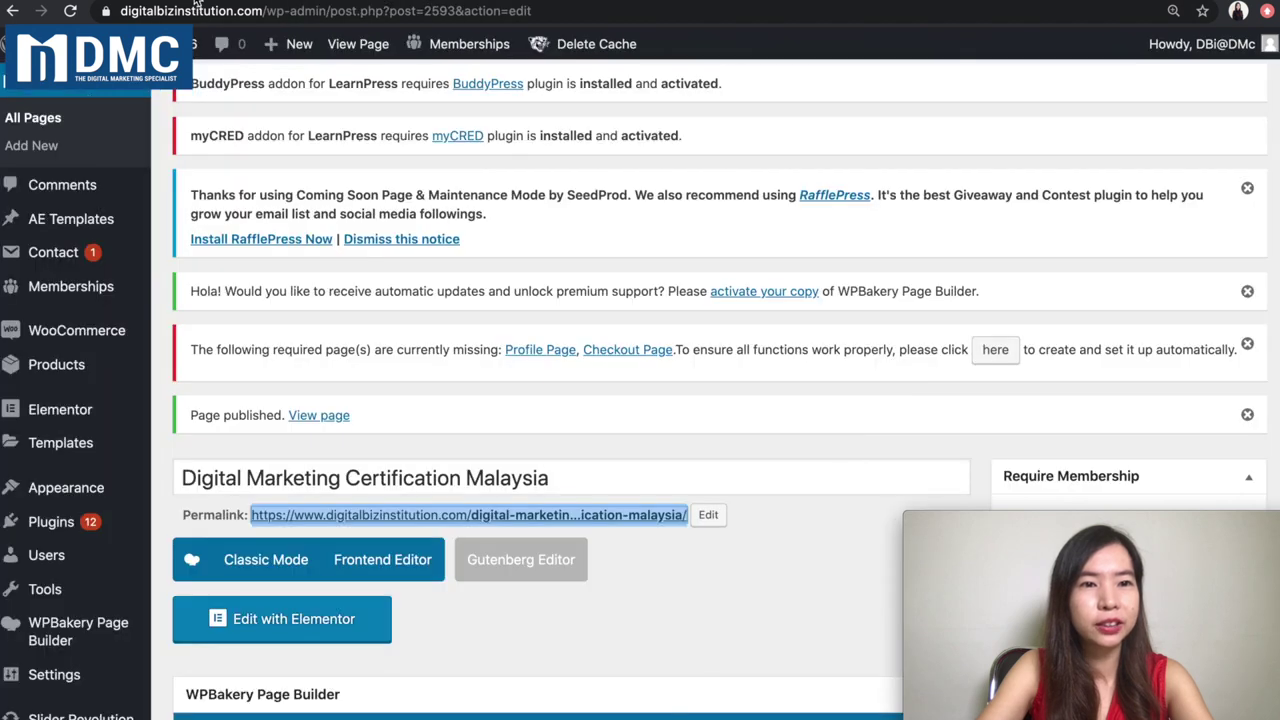
left_click_drag(182, 479, 624, 484)
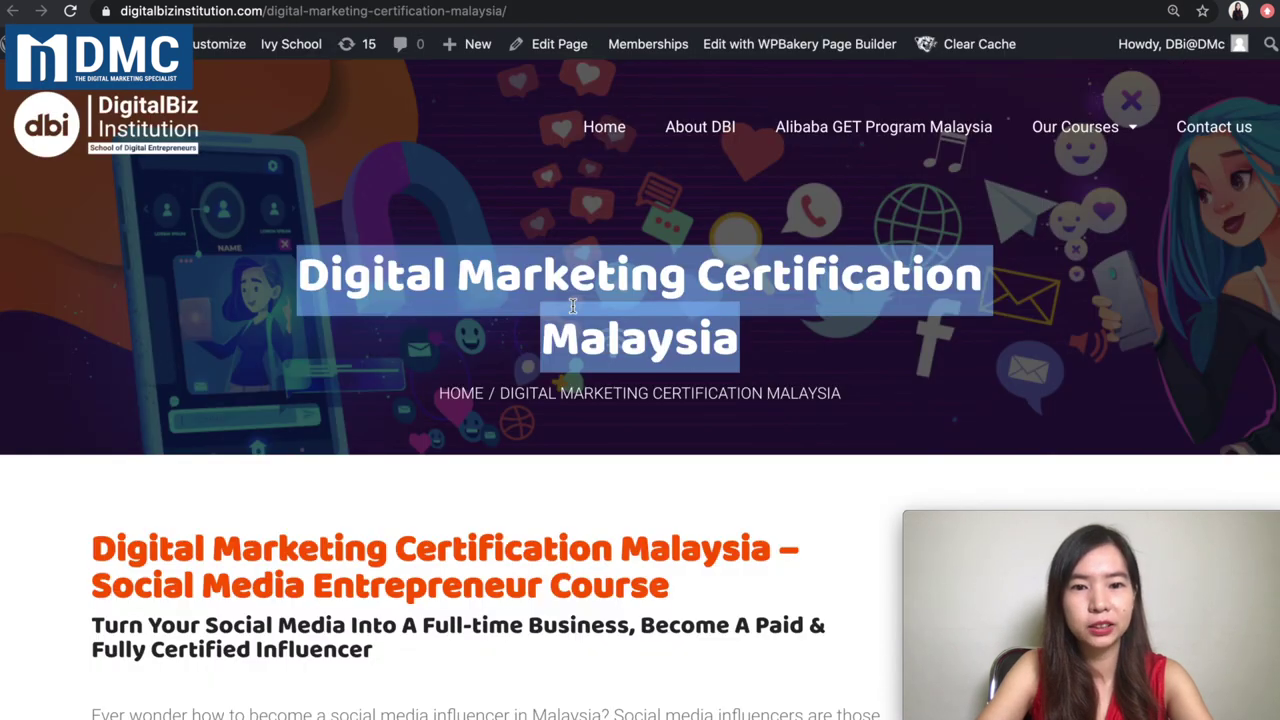
left_click(573, 306)
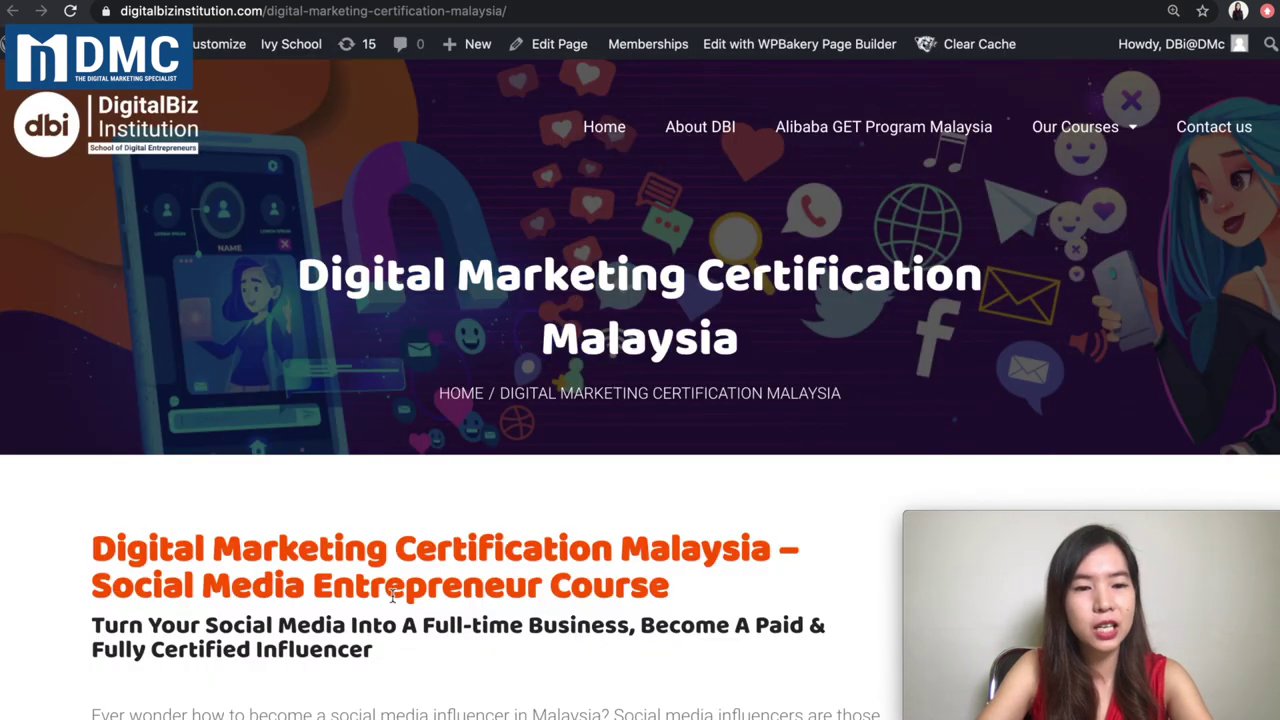
left_click_drag(100, 550, 157, 588)
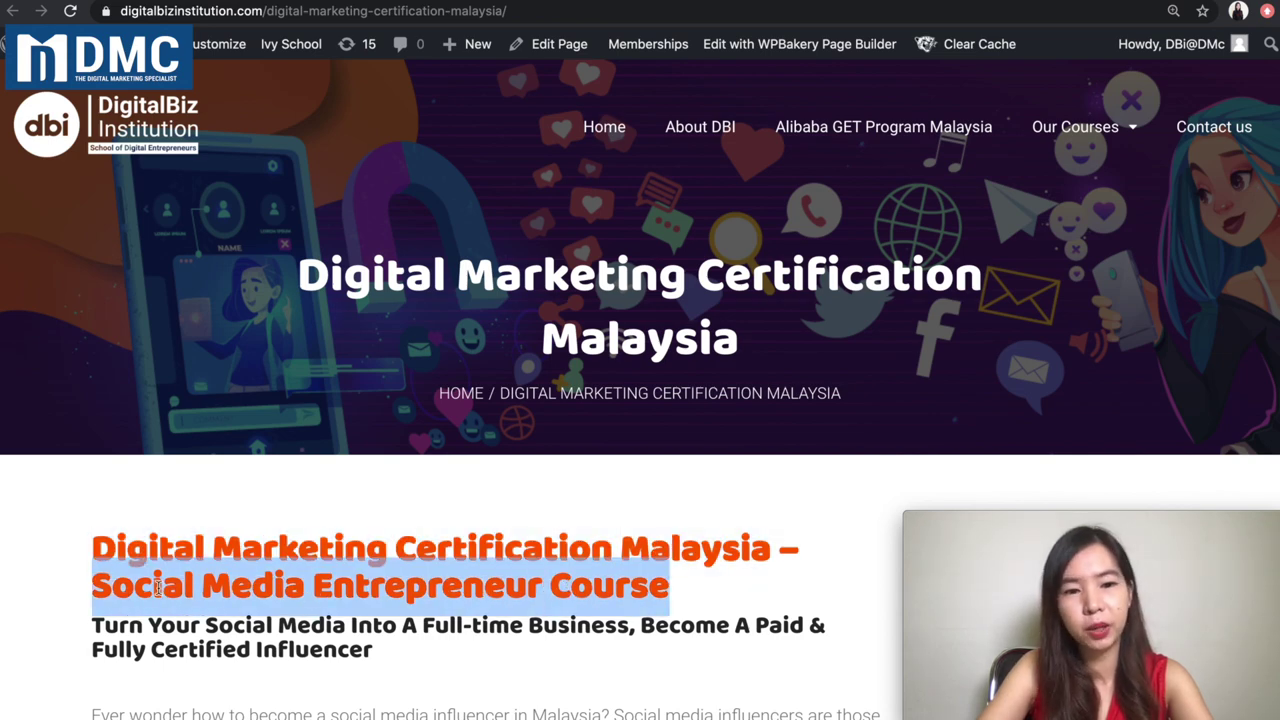
Look through the new page's body sections and compare them with the original Social Media Influencer Certification Malaysia page
scroll(201, 534, "down", 12)
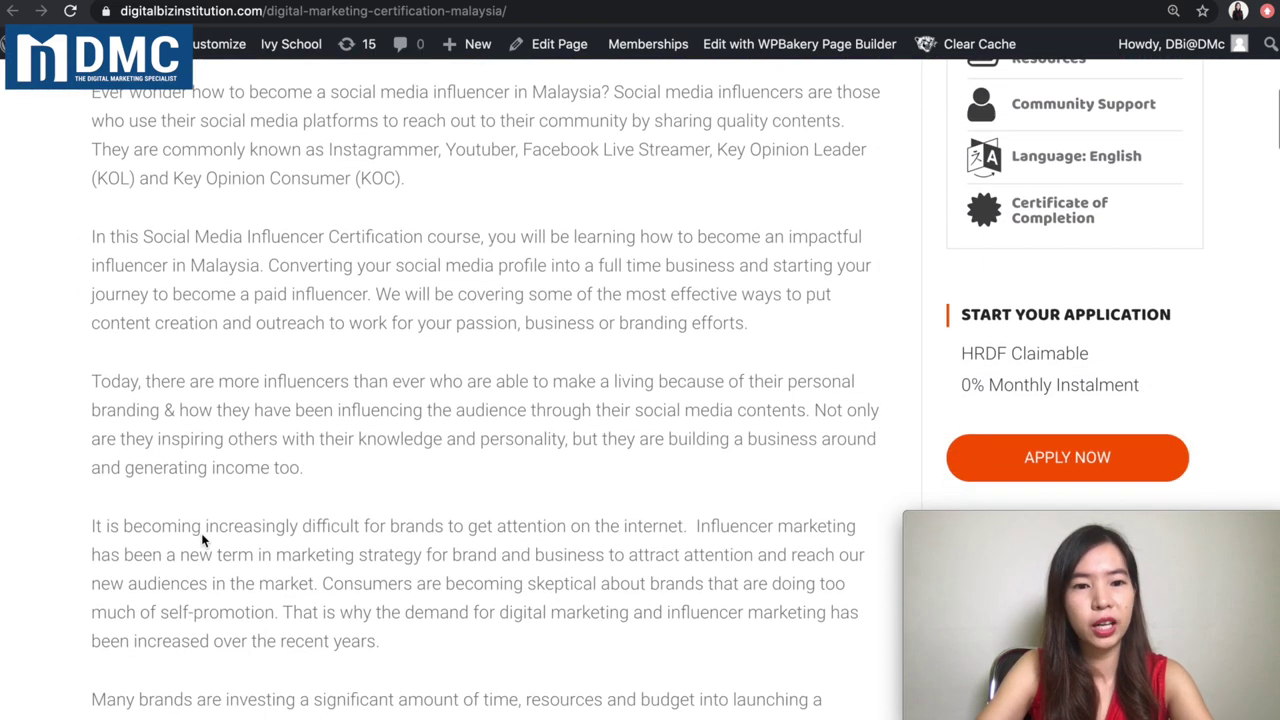
scroll(201, 534, "down", 5)
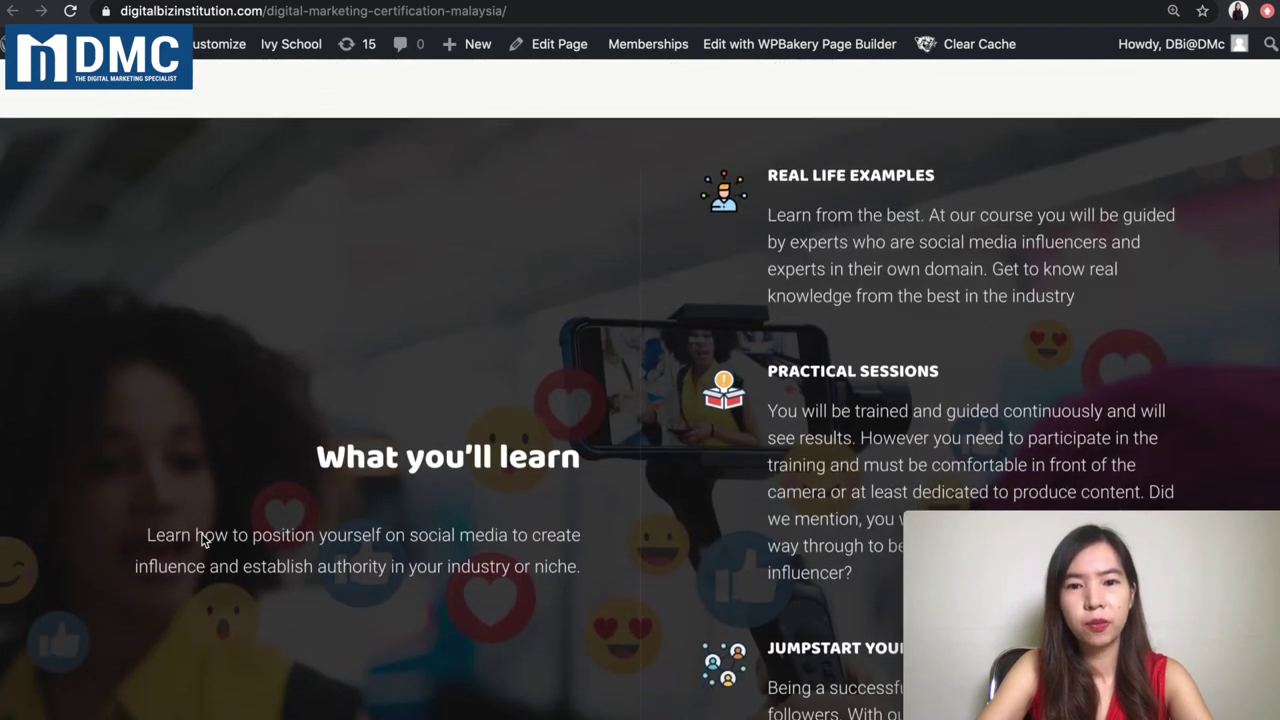
scroll(201, 540, "up", 5)
scroll(201, 540, "down", 12)
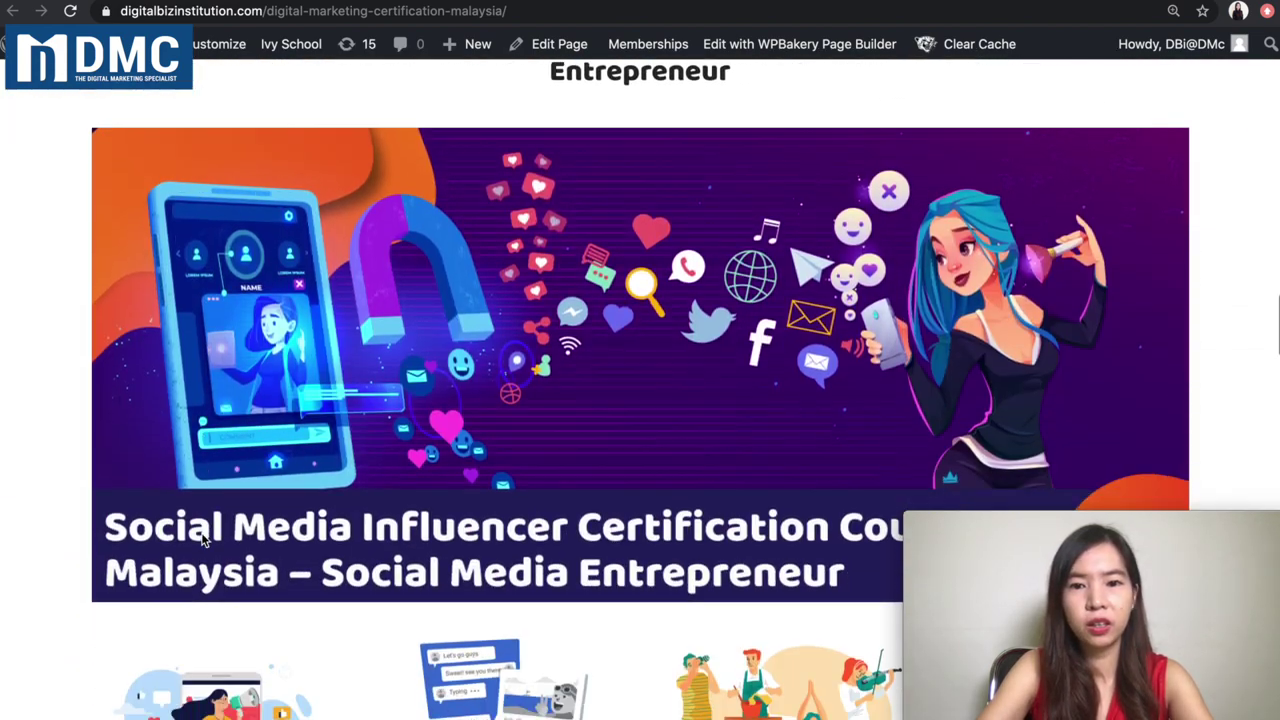
scroll(201, 540, "down", 2)
left_click(492, 395)
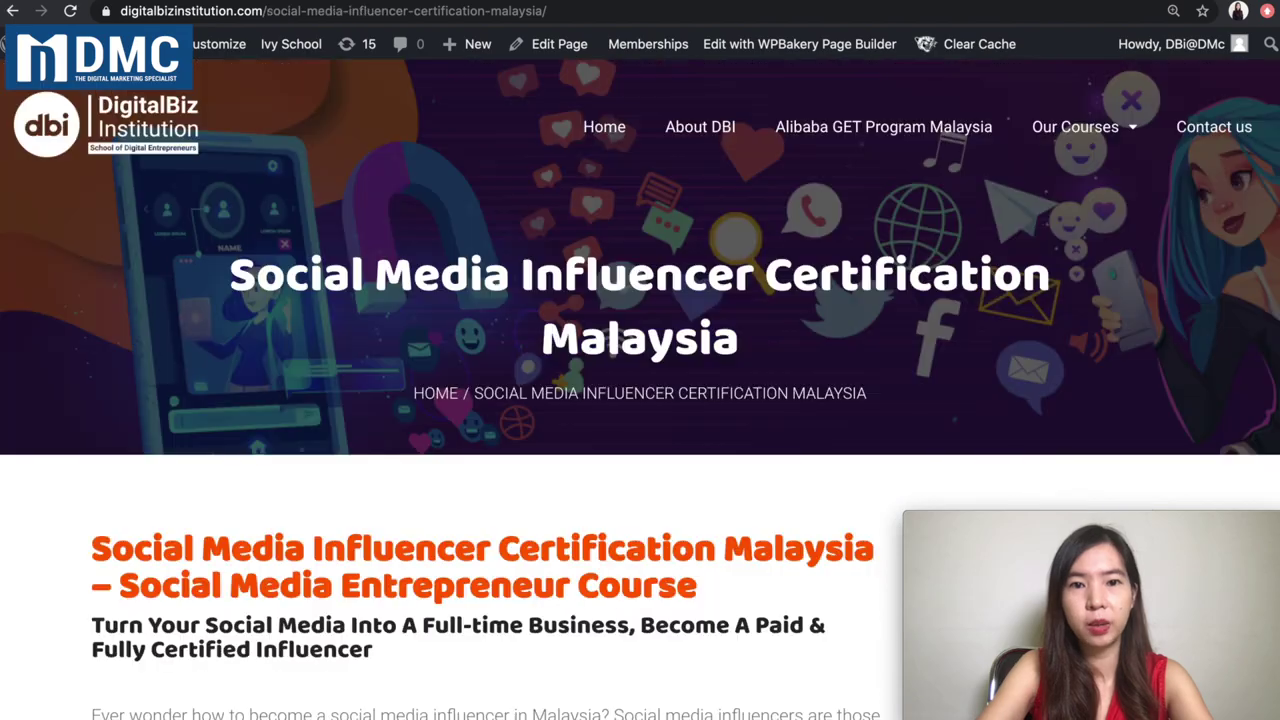
scroll(491, 434, "down", 10)
scroll(491, 434, "up", 15)
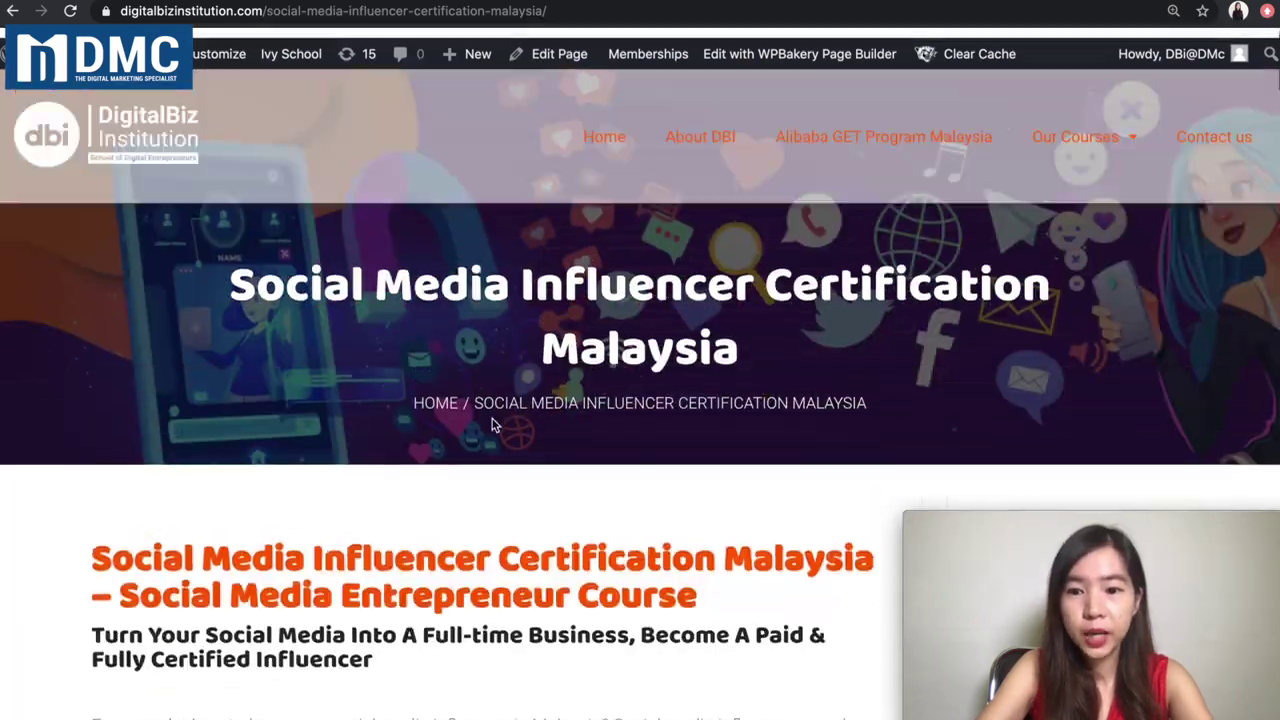
key("super+bracketleft")
Review the new page's heading and subheading, continuing down to the section on what the course offers
scroll(425, 340, "up", 15)
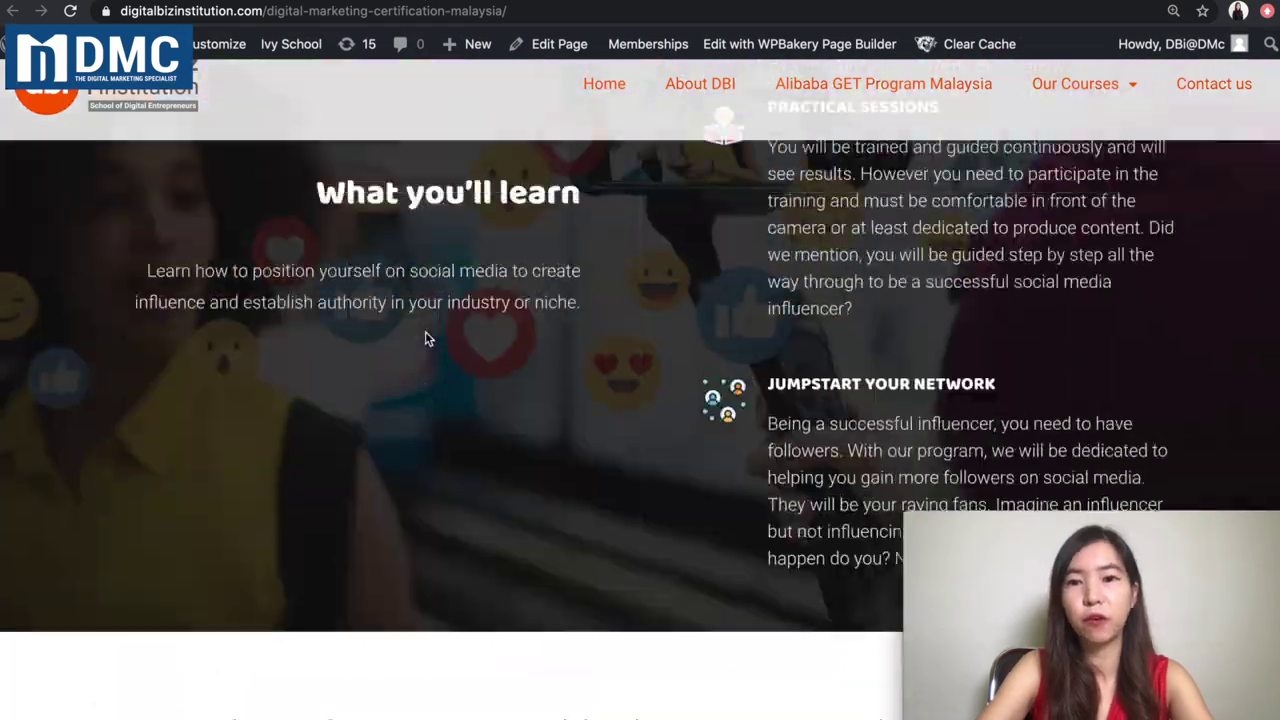
scroll(425, 331, "up", 2)
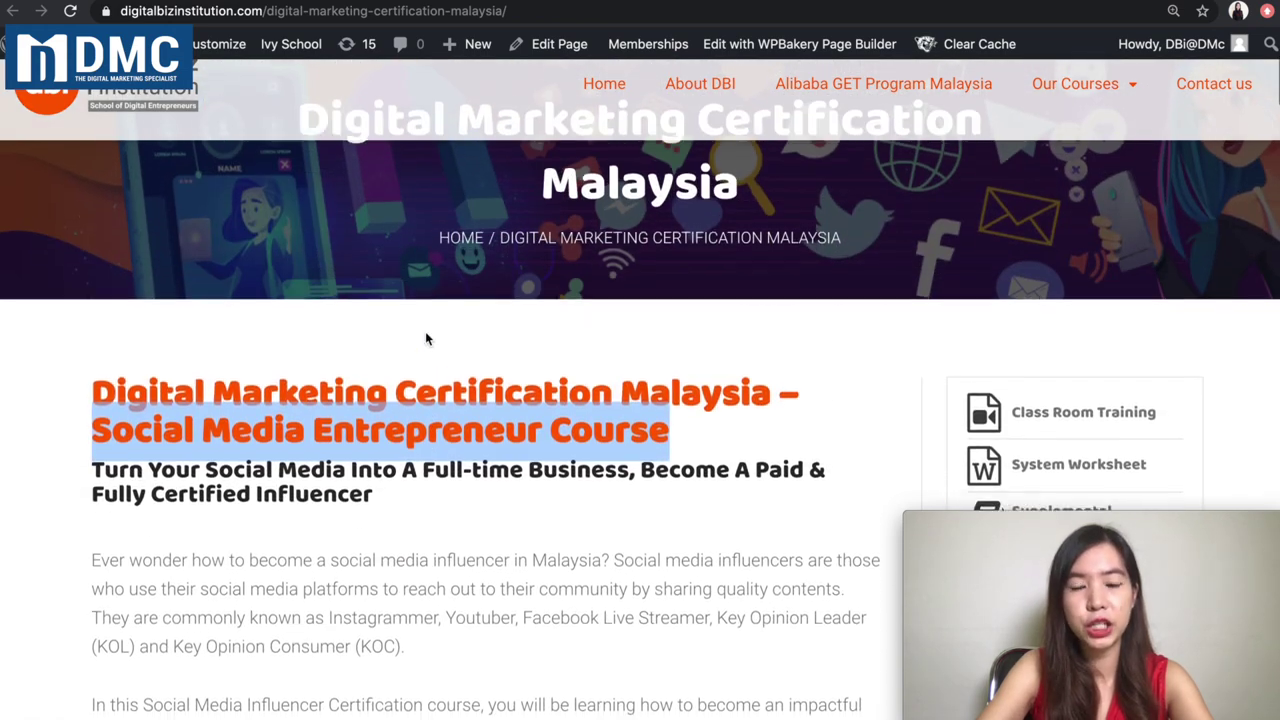
left_click(348, 347)
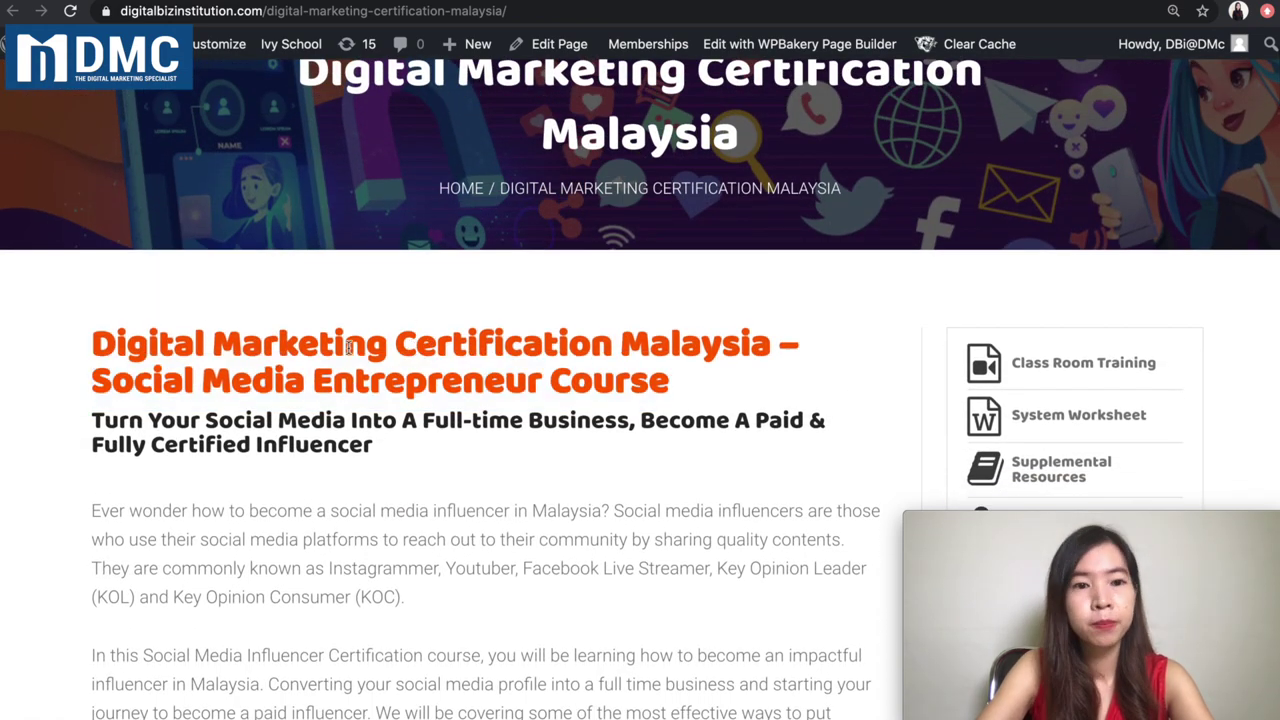
triple_click(141, 342)
left_click_drag(117, 431, 351, 390)
scroll(370, 483, "down", 6)
scroll(351, 393, "down", 6)
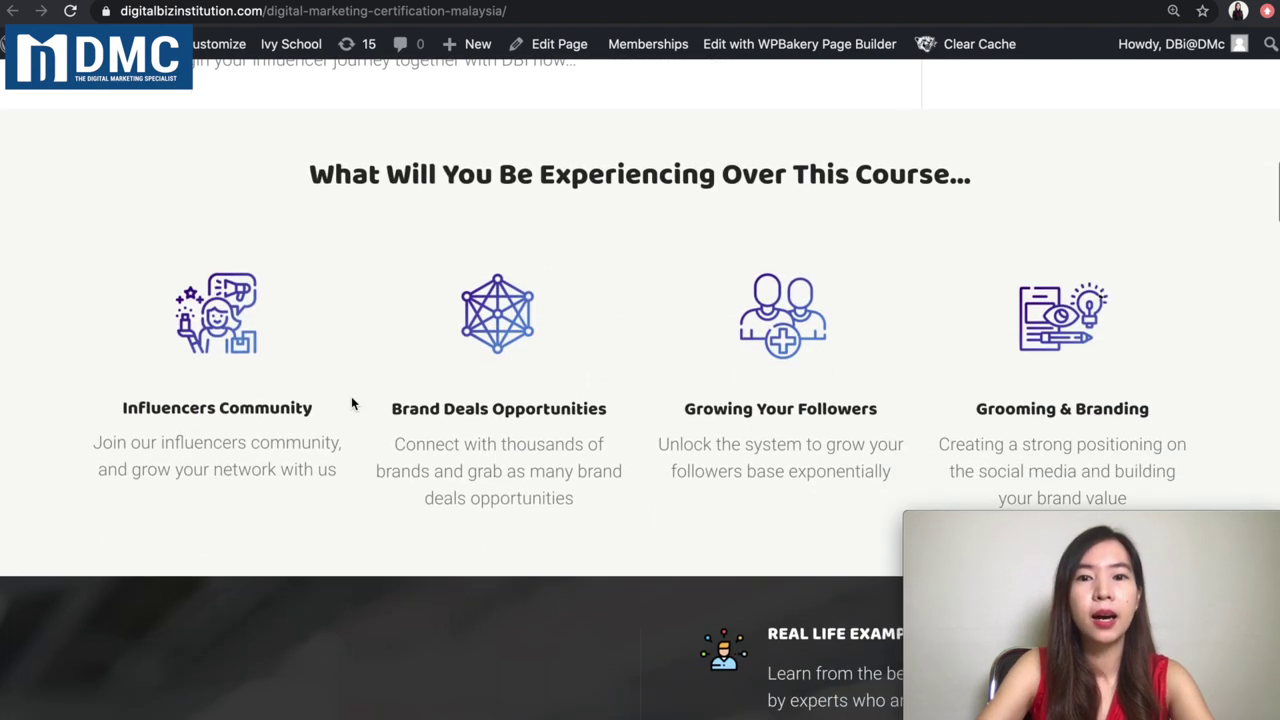